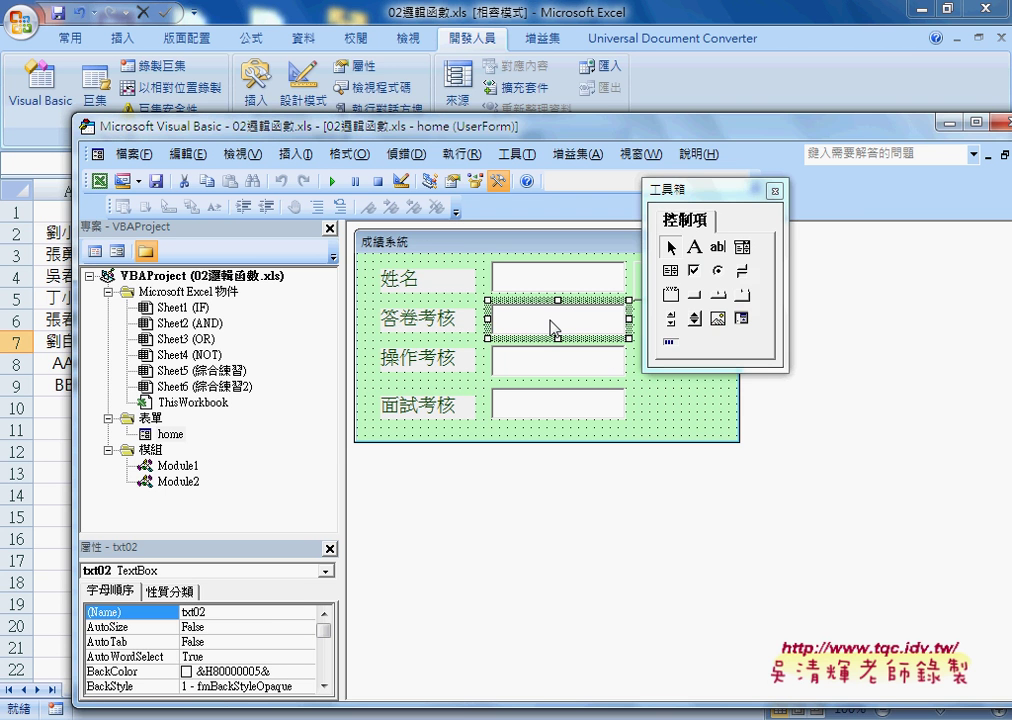
- Read the names txt01–txt04 of the four input boxes, enlarging the Properties list
click(541, 280)
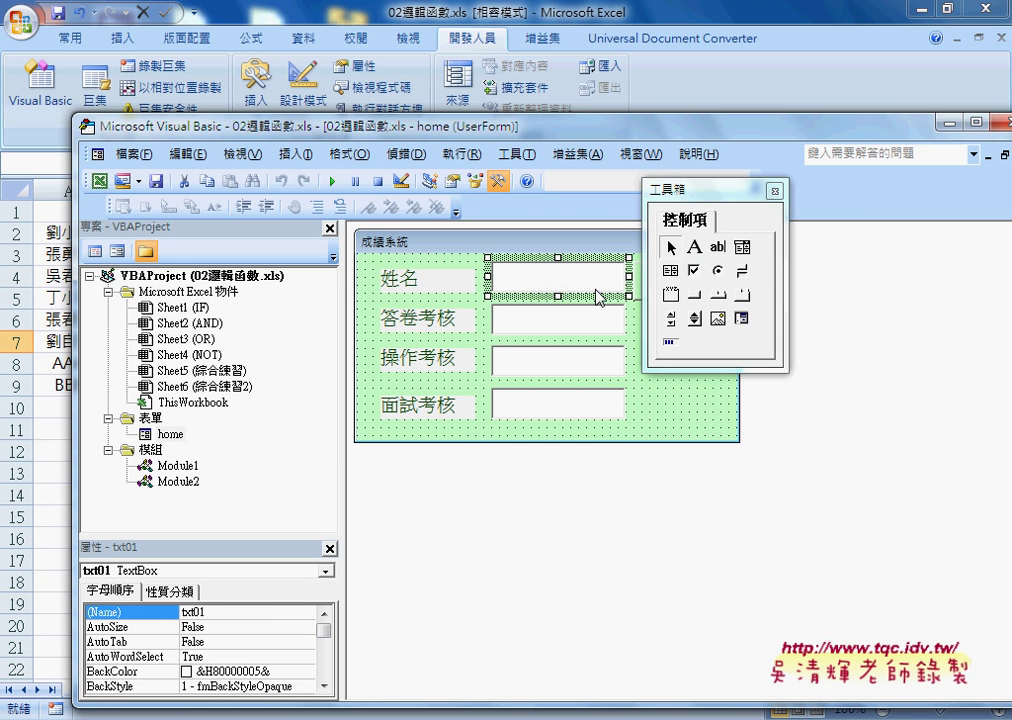
click(535, 331)
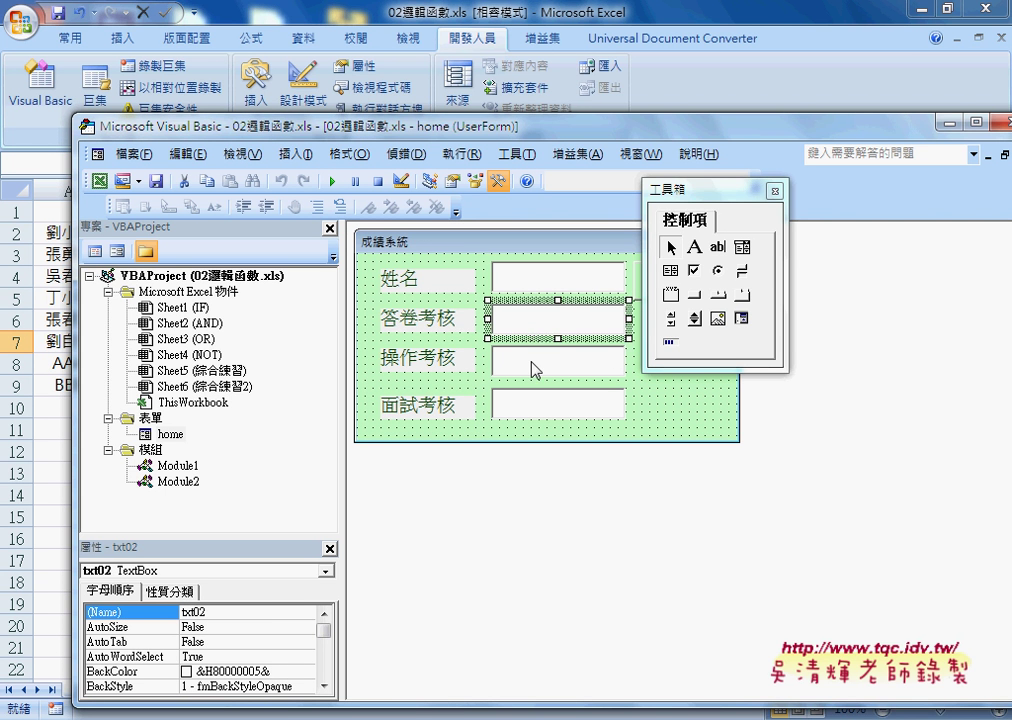
click(533, 362)
click(532, 405)
click(537, 326)
click(542, 366)
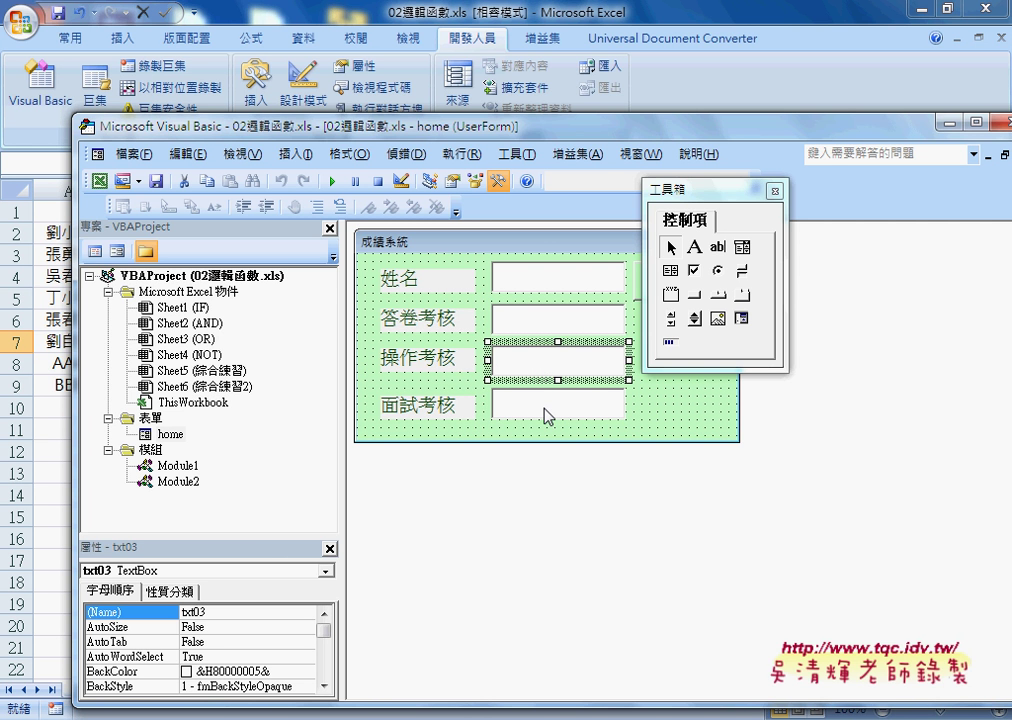
click(548, 419)
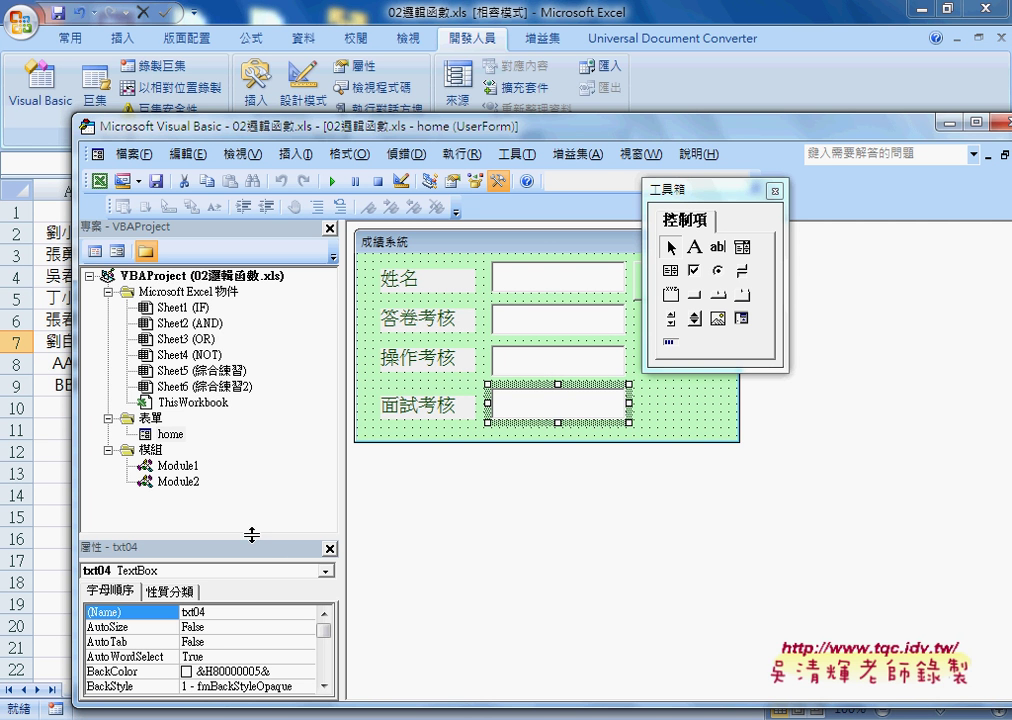
drag(246, 538, 248, 463)
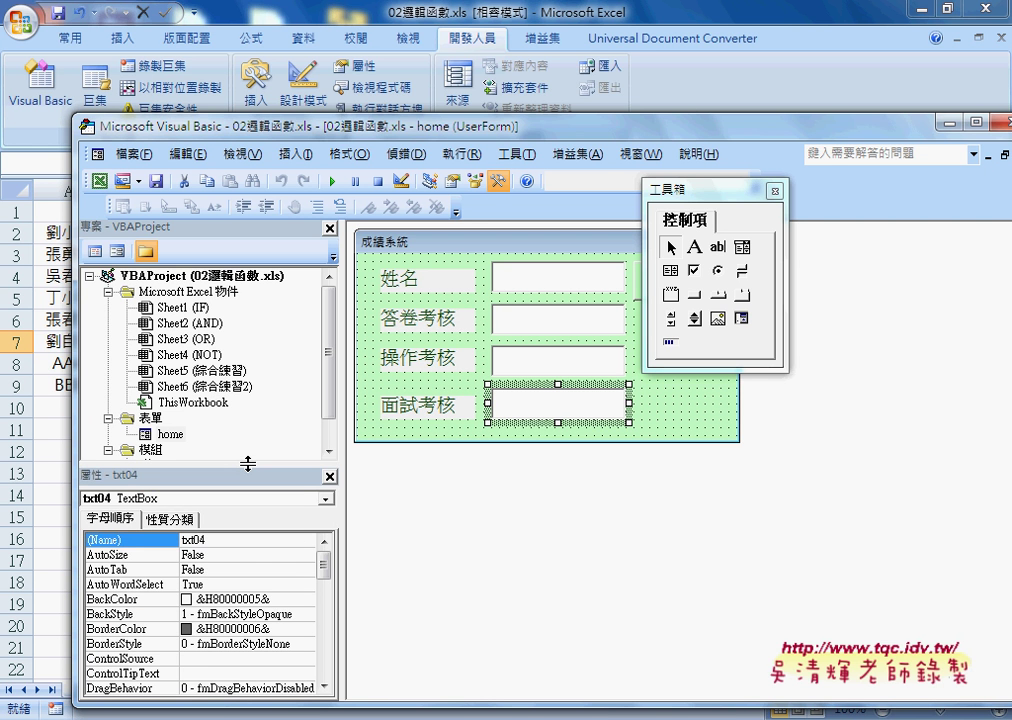
click(506, 322)
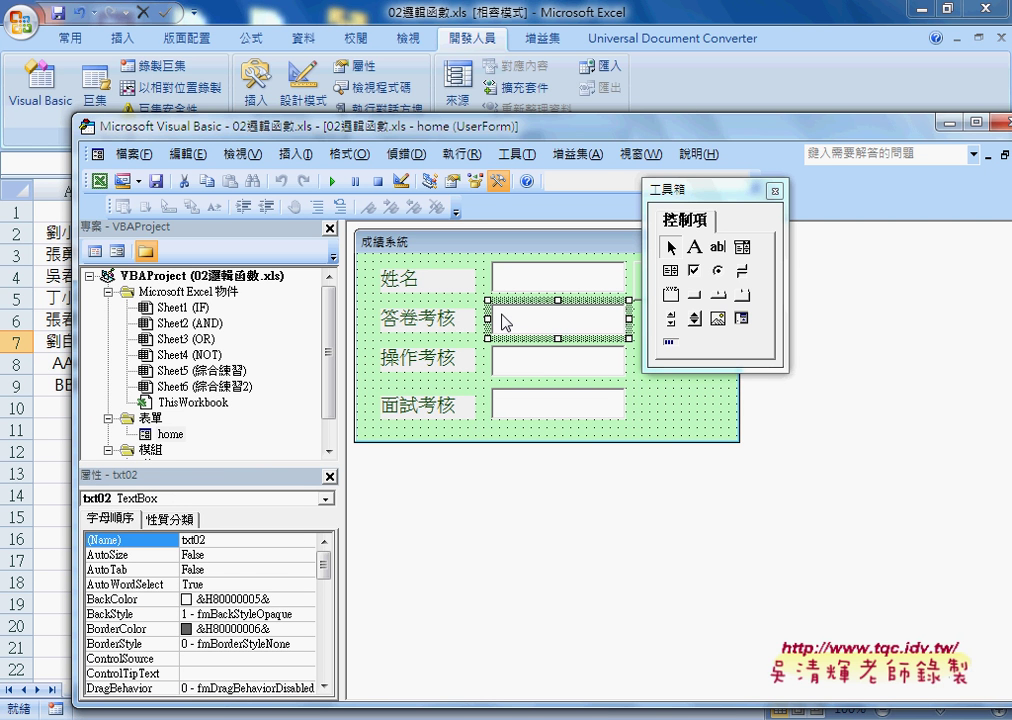
- Move the Toolbox off the form and open the 新增 button's B01_Click code
click(700, 410)
drag(721, 195, 851, 244)
click(705, 287)
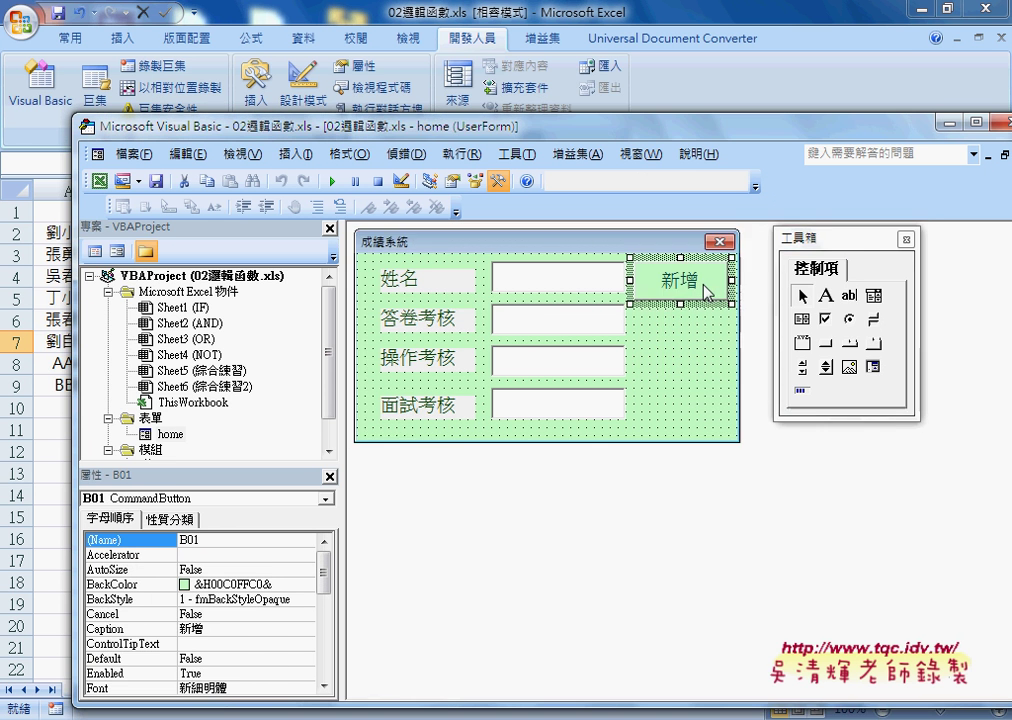
double_click(705, 287)
- Review the empty-input If…End If check in B01_Click and place the caret below it
drag(520, 132, 435, 74)
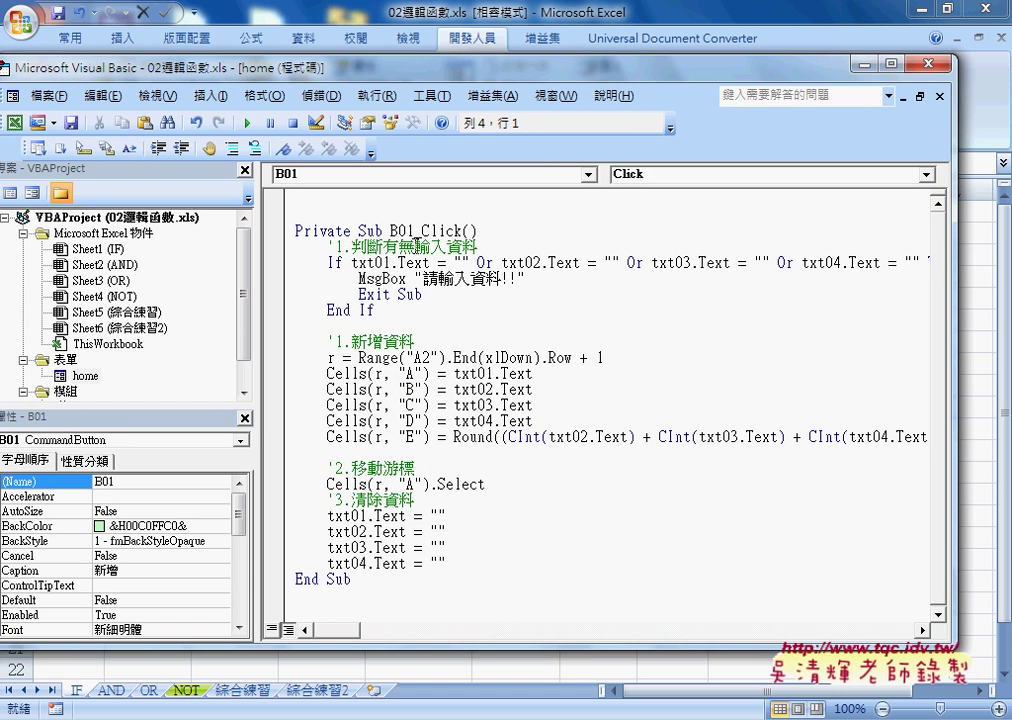
drag(380, 310, 277, 263)
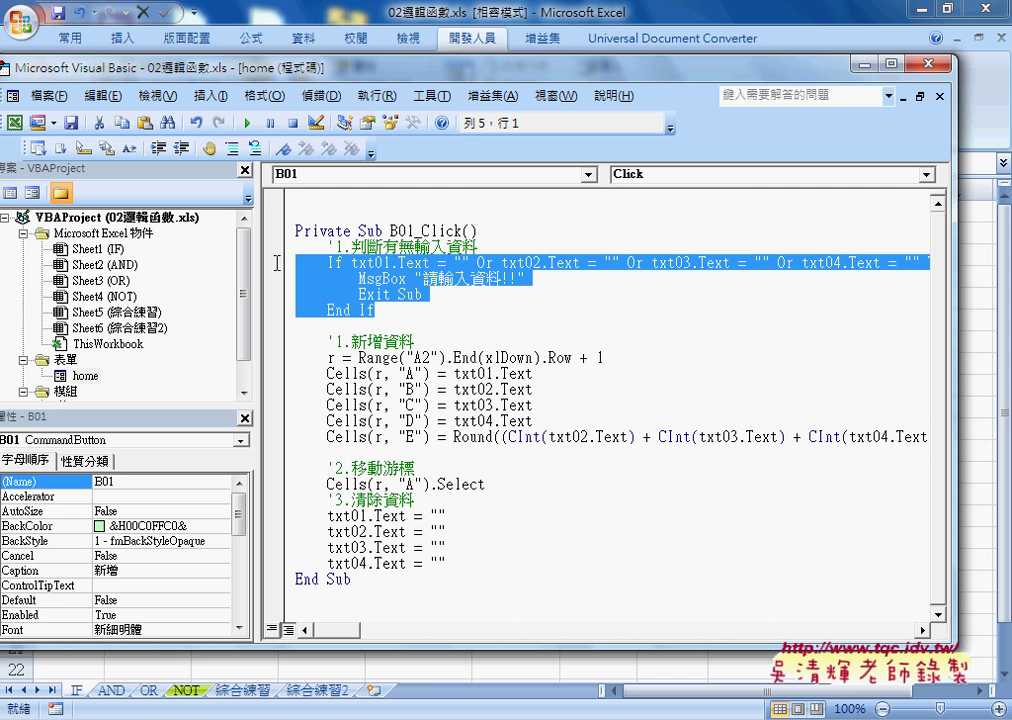
click(310, 326)
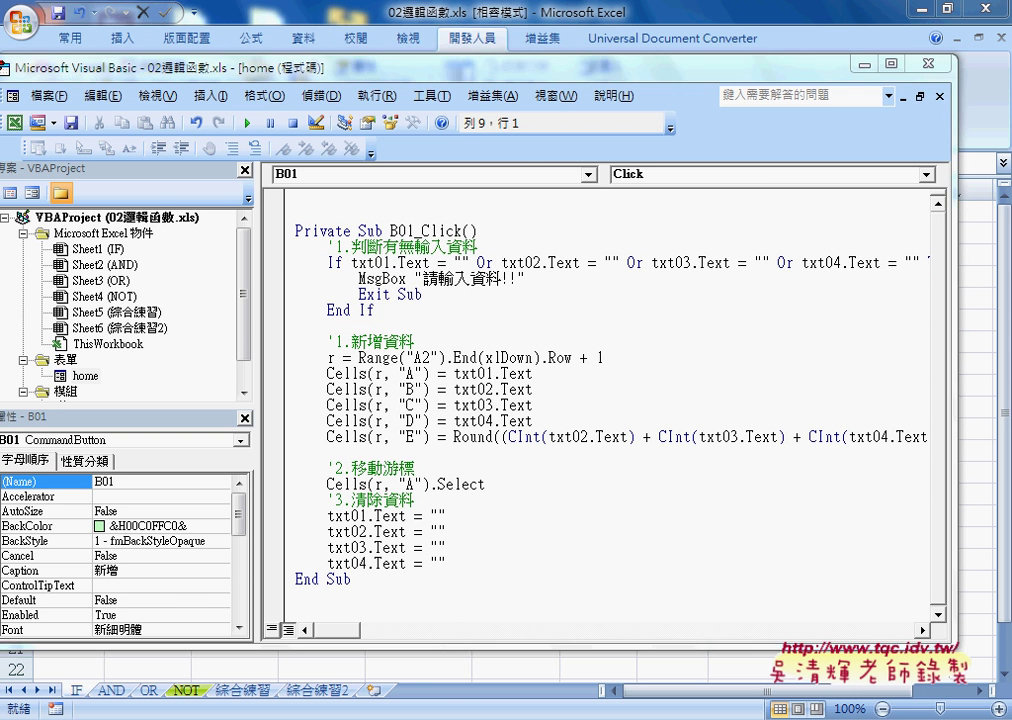
mouse_move(395, 719)
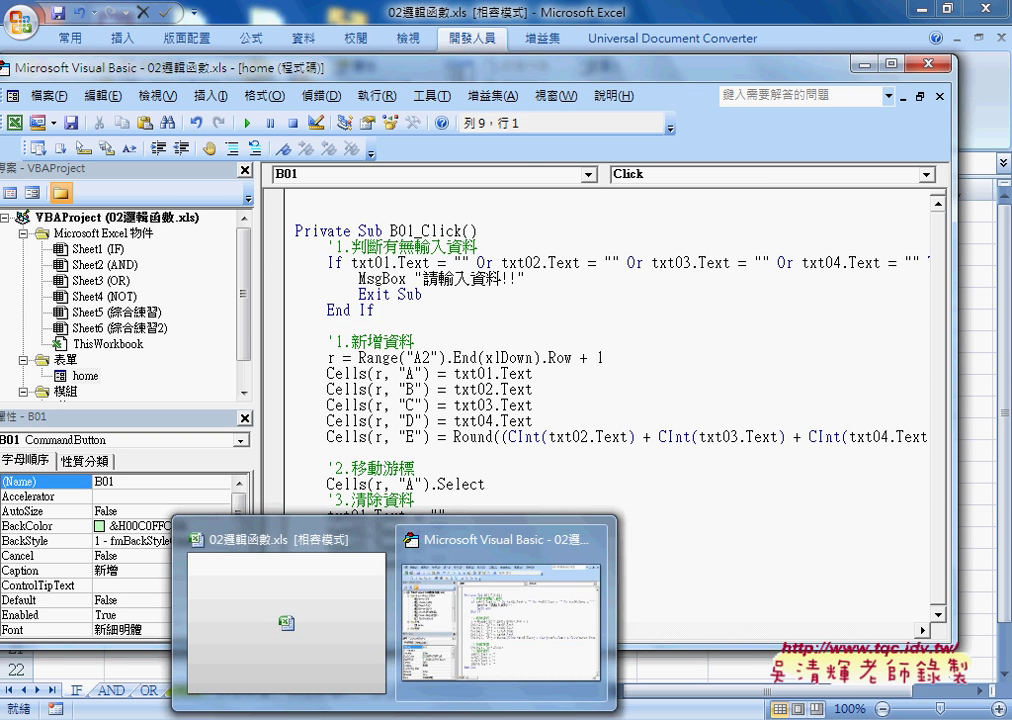
- Select and copy the If txt02.Text > 100 Or txt02.Text < 0 block from the index.html notes
click(250, 719)
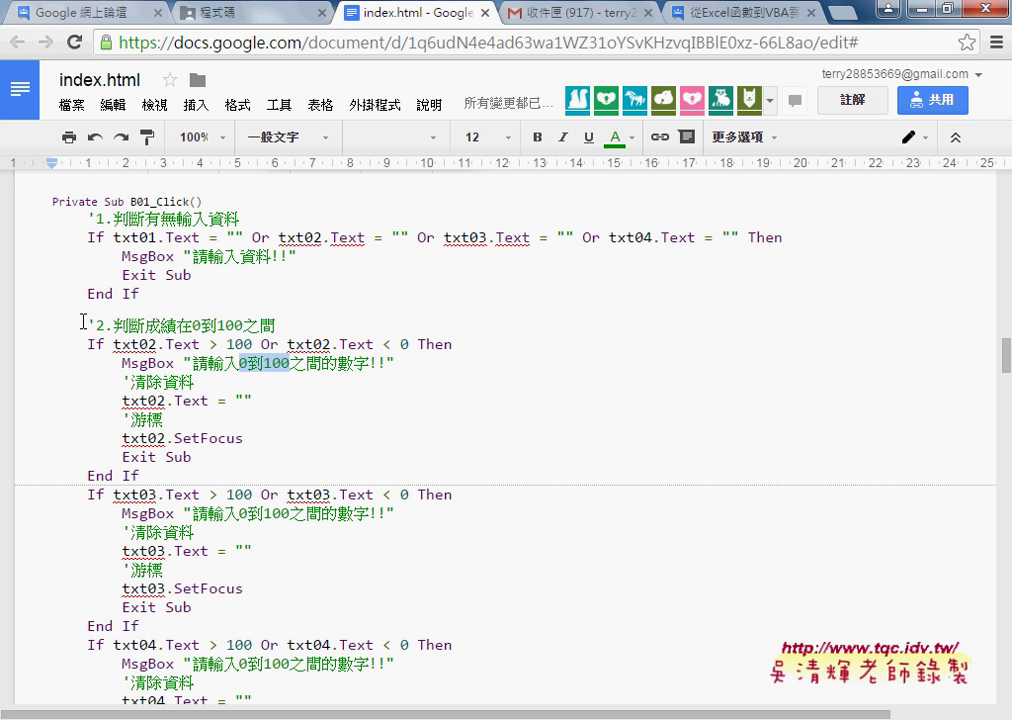
click(144, 476)
drag(144, 476, 20, 346)
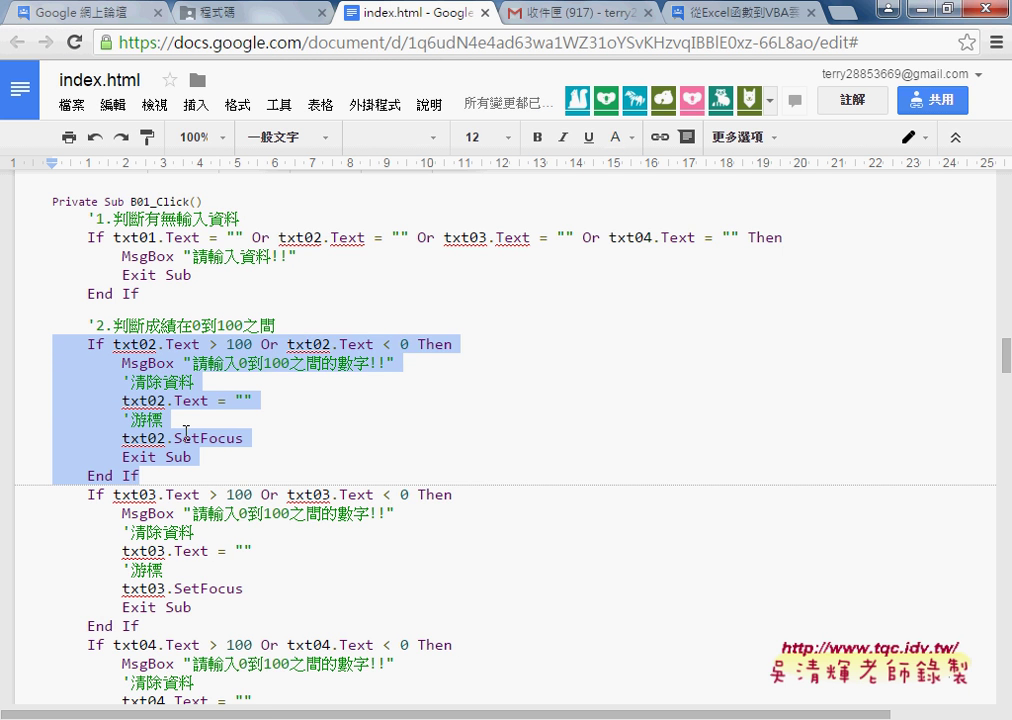
scroll(144, 342, down, 1)
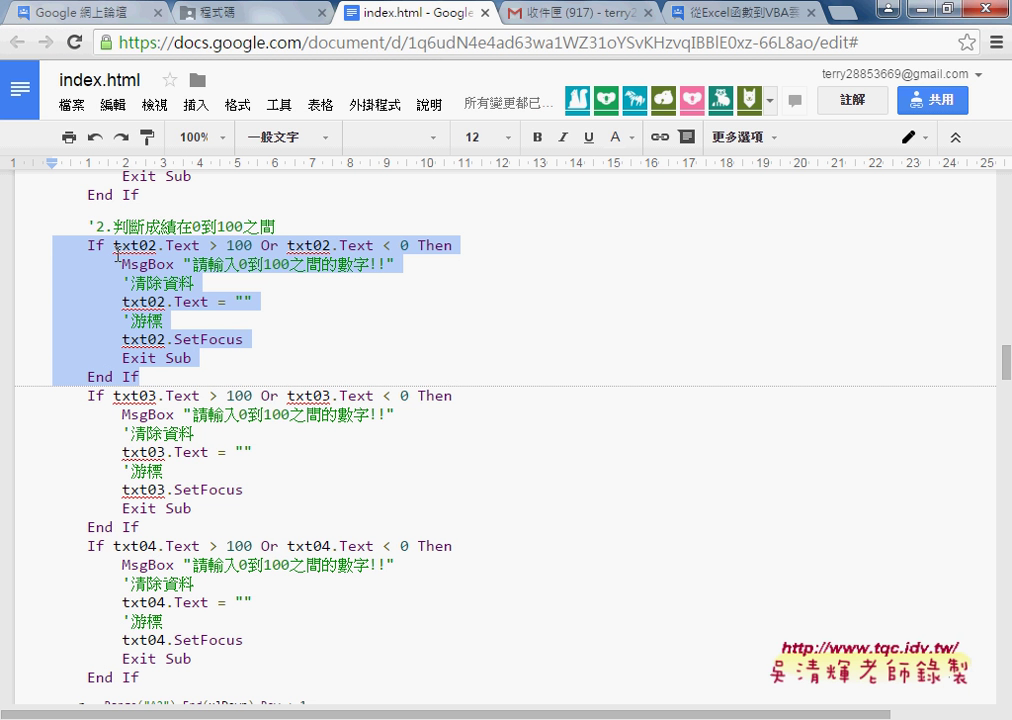
click(395, 719)
- Paste the txt02 range-check block after End If and highlight its greater-than-100 condition
click(459, 657)
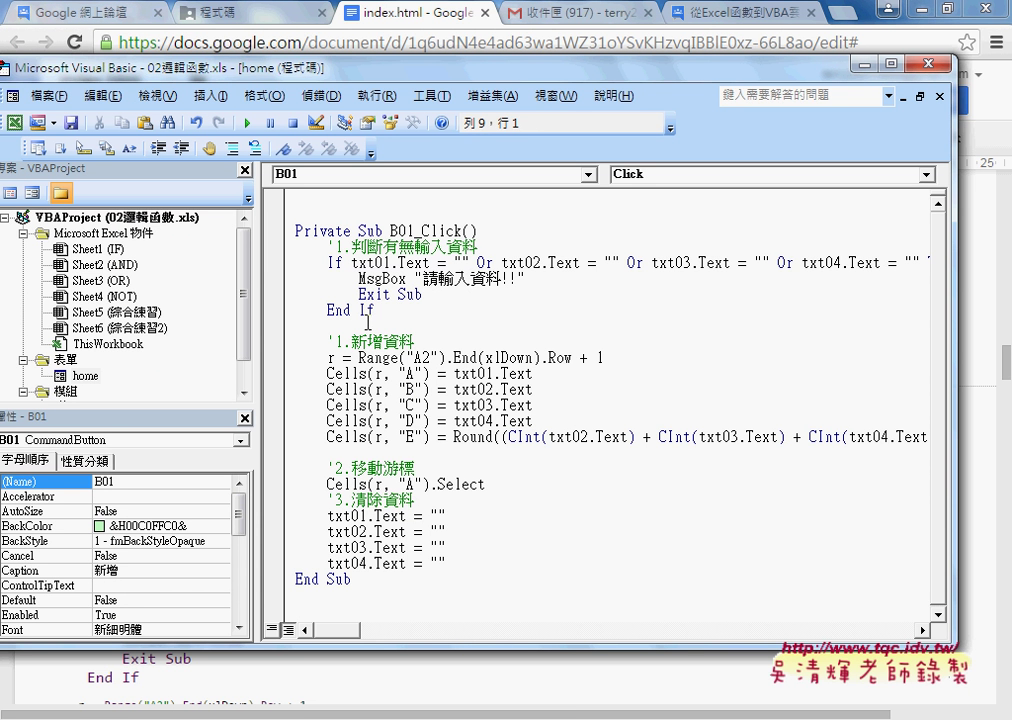
text(If txt02.Text > 100 Or txt02.Text < 0 Then         MsgBox "請輸入0到100之間的數字!!"         '清除資料         txt02.Text = ""         '游標         txt02.SetFocus         Exit Sub     End If)
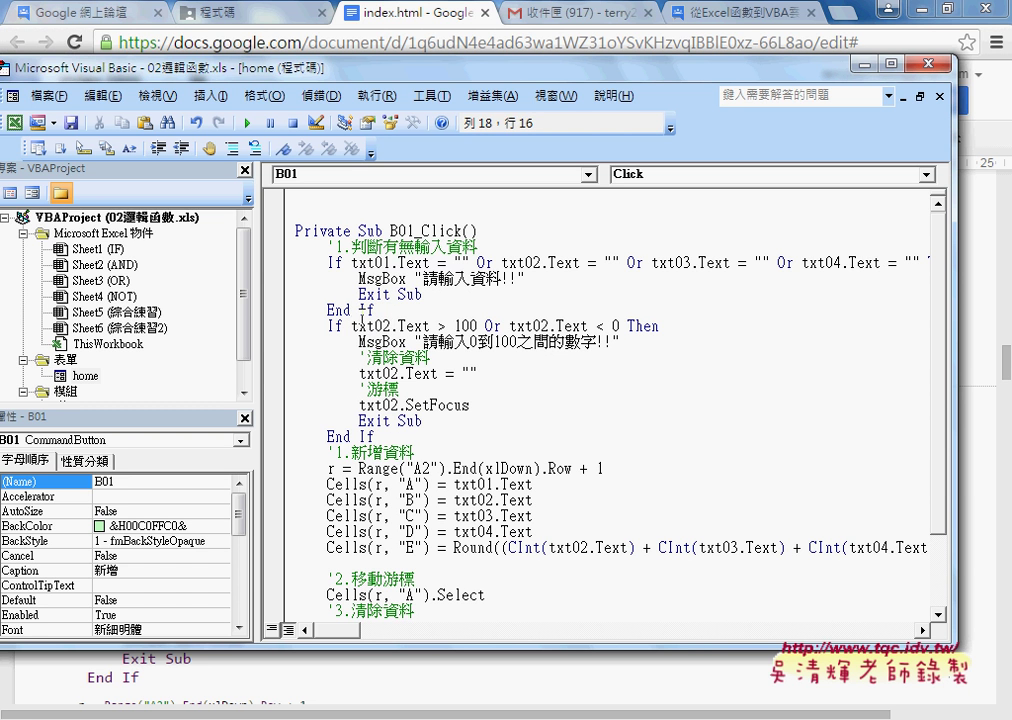
drag(352, 326, 477, 326)
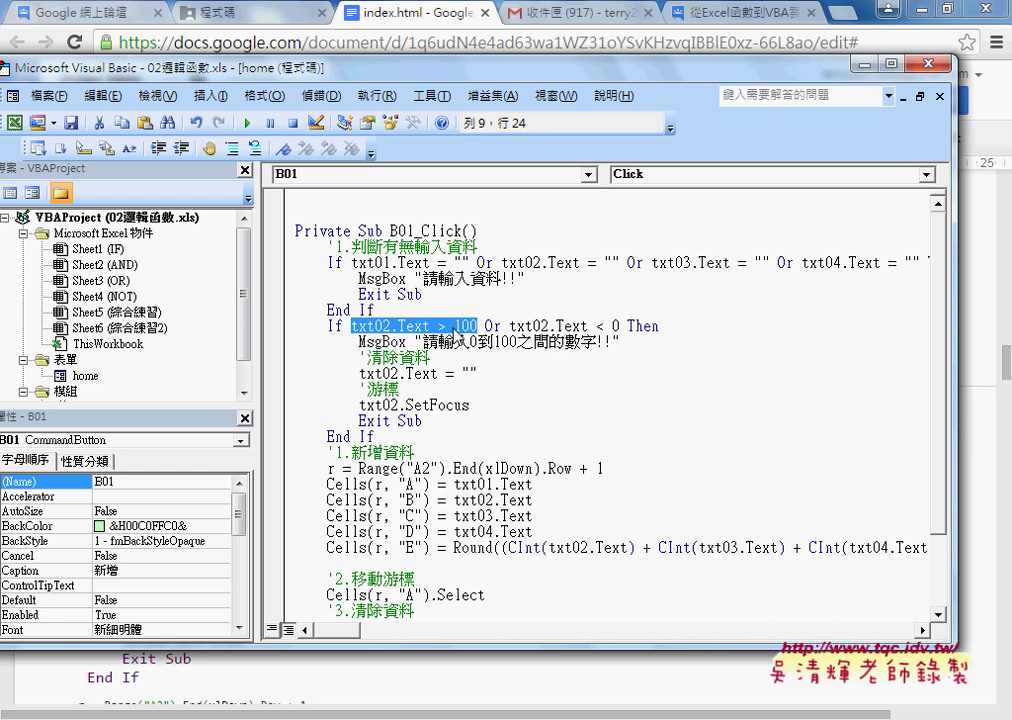
drag(454, 326, 478, 326)
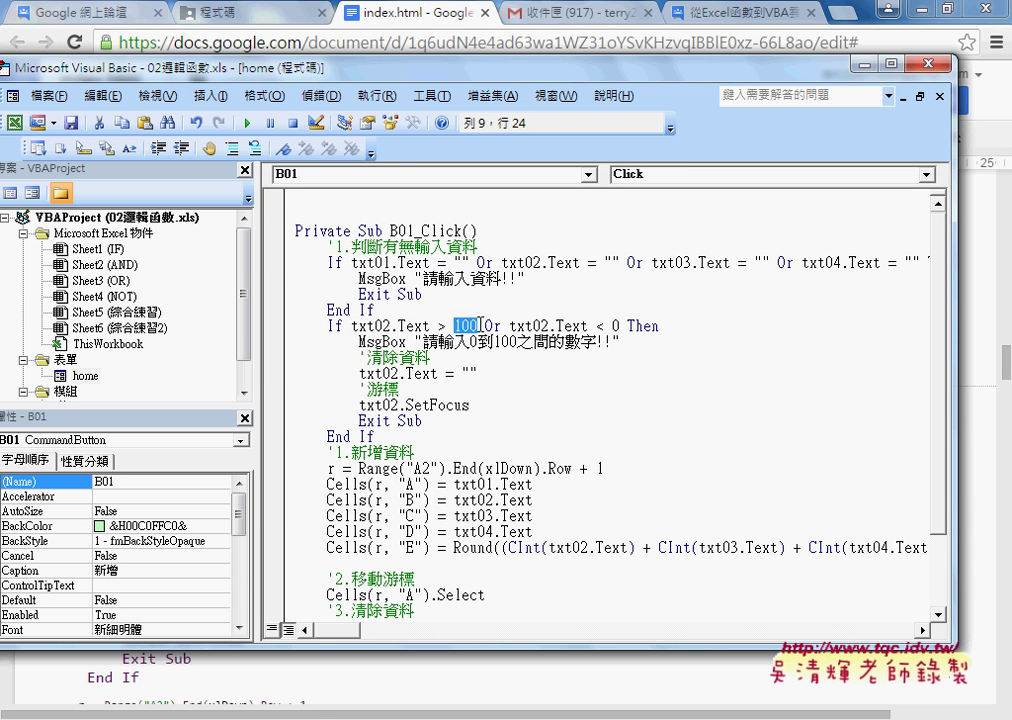
drag(479, 326, 352, 322)
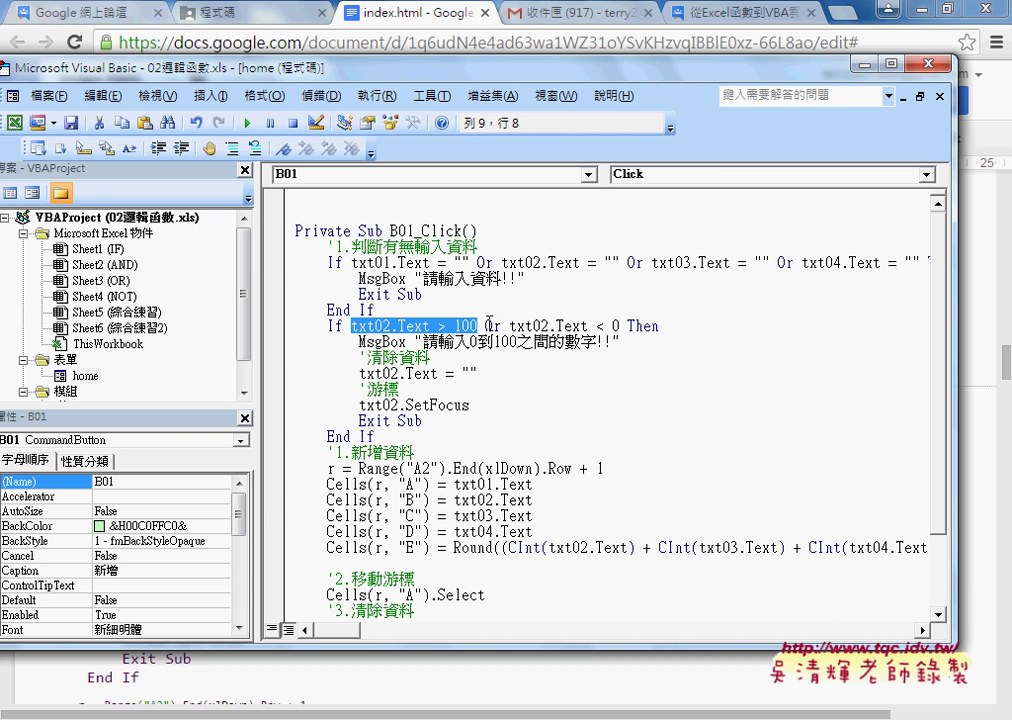
- Highlight the less-than-0 condition, the whole out-of-range test and the MsgBox warning
click(518, 326)
drag(514, 326, 624, 325)
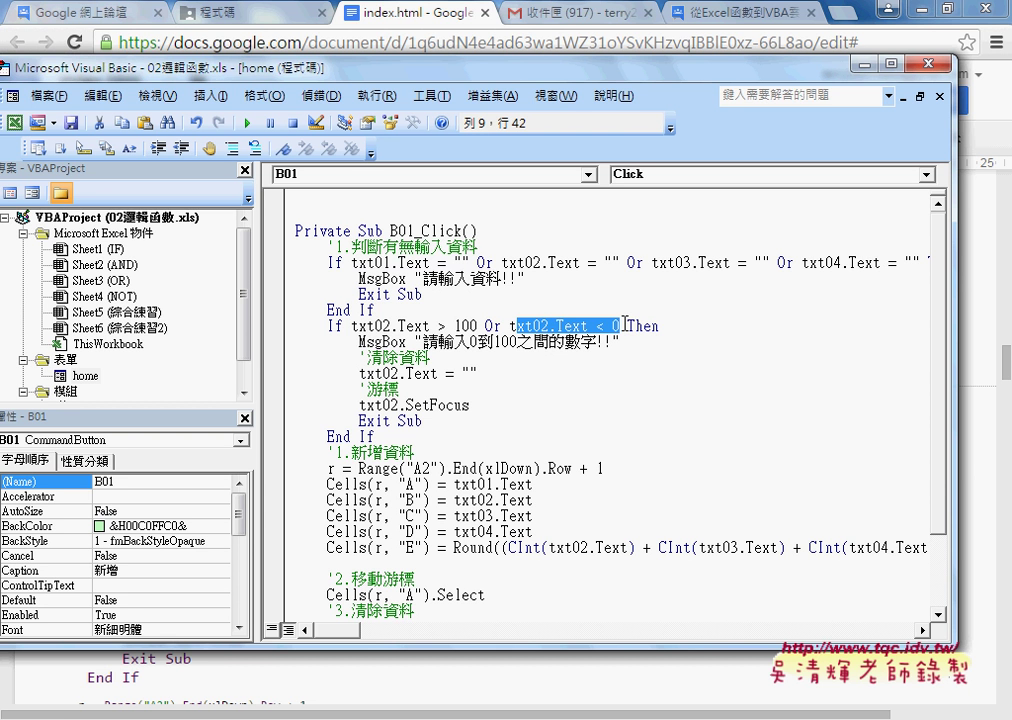
drag(352, 326, 627, 326)
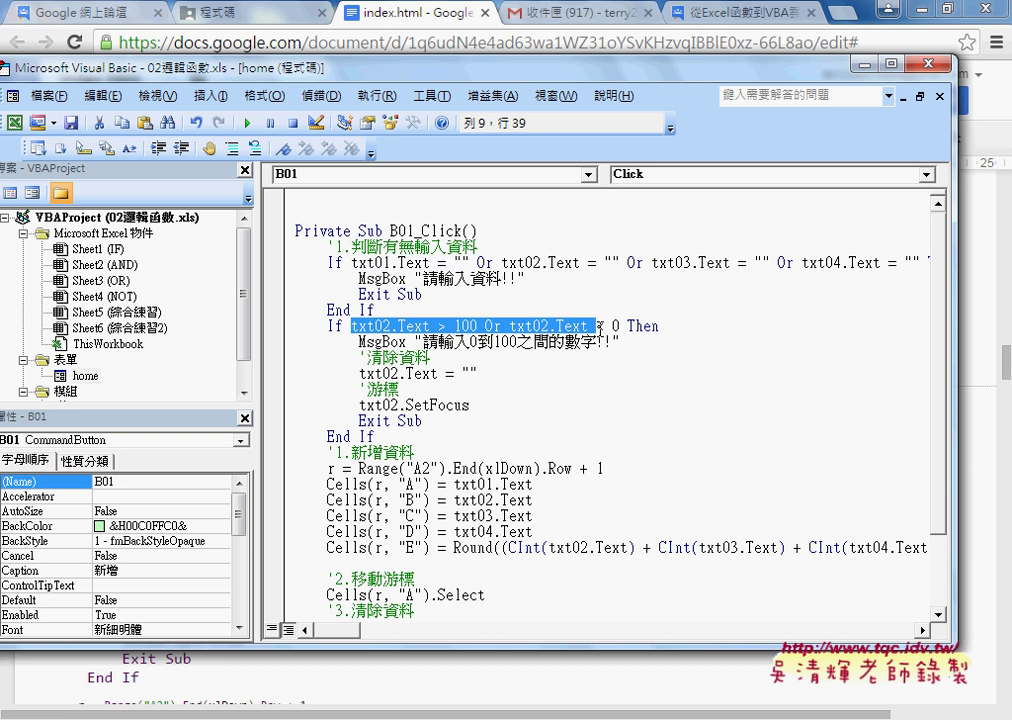
key(End)
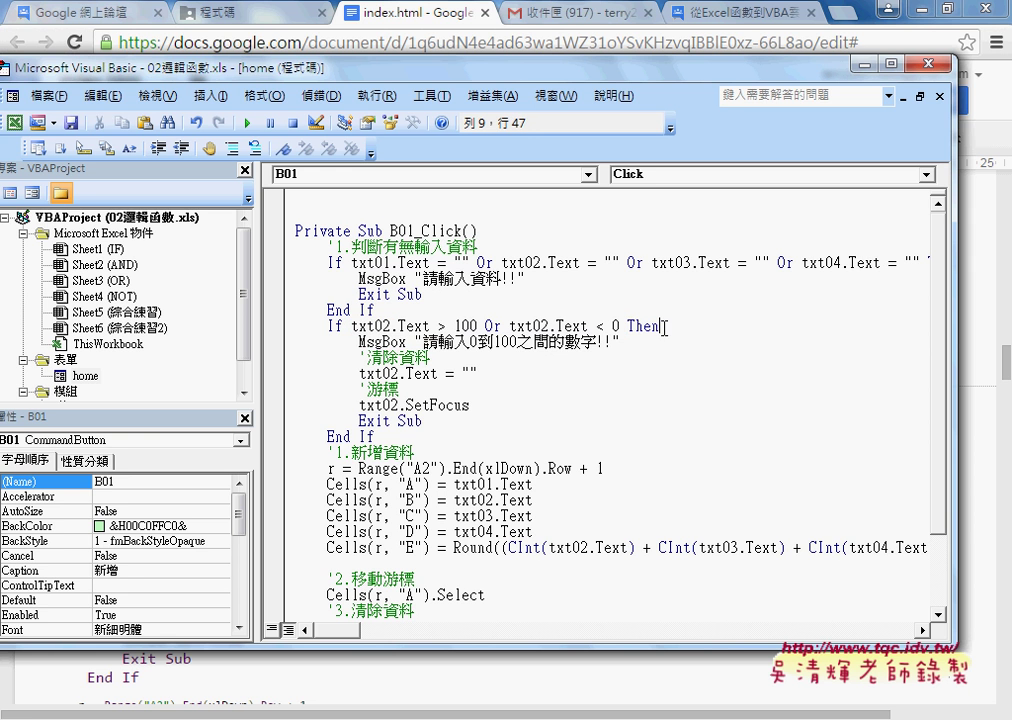
drag(361, 342, 407, 342)
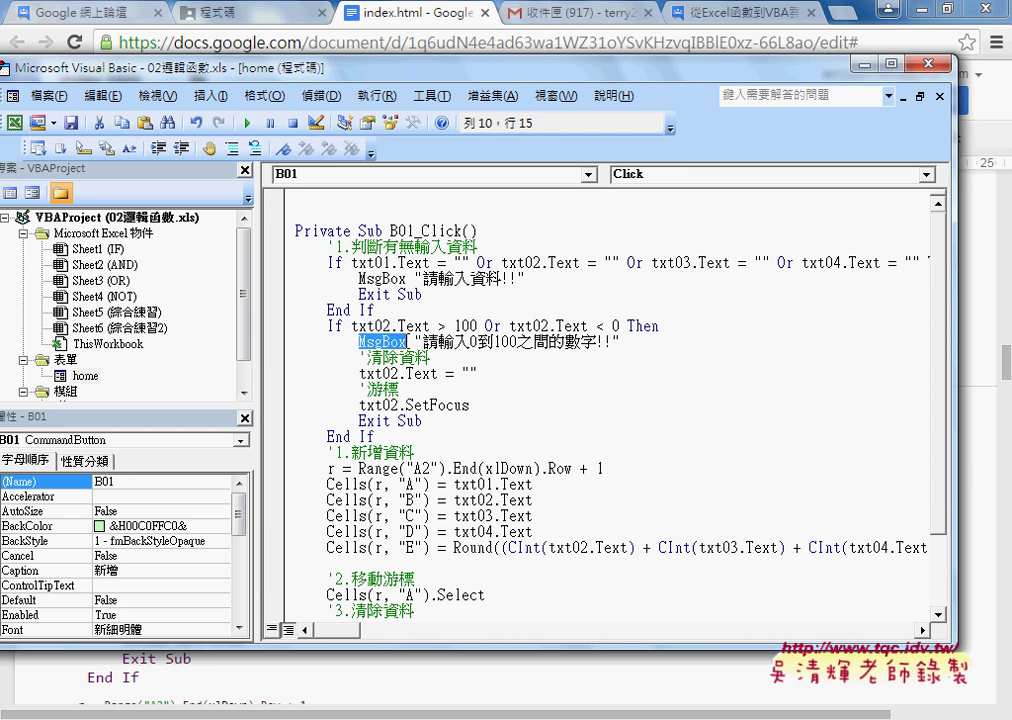
click(507, 343)
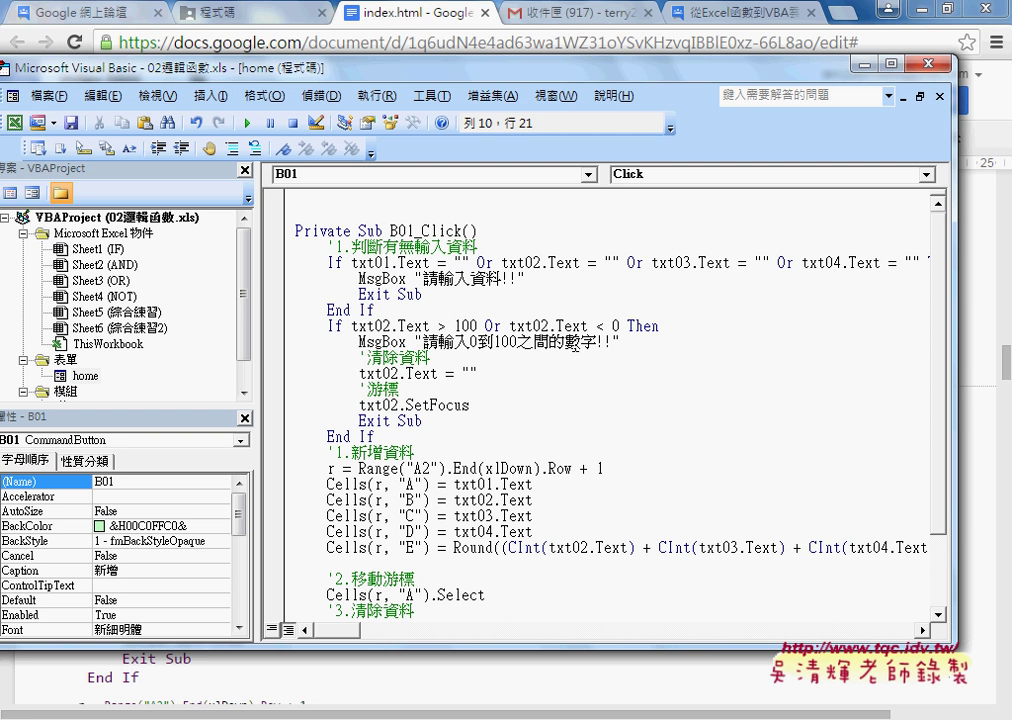
- Complete the txt02.SetFocus statement using the IntelliSense list
click(471, 373)
drag(471, 373, 359, 373)
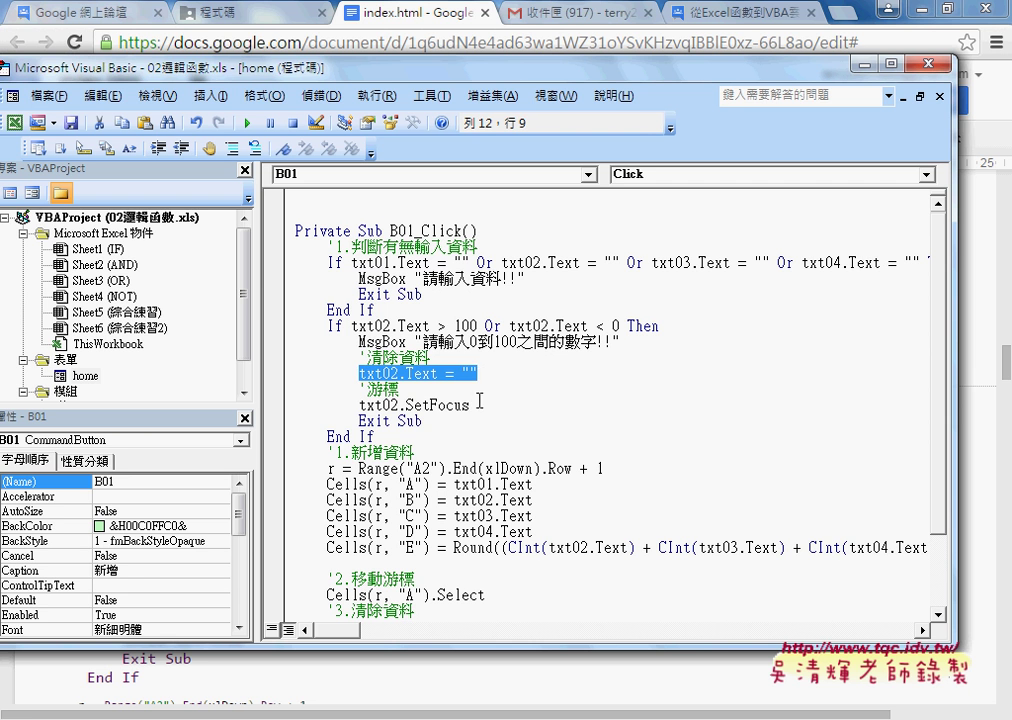
drag(470, 405, 400, 405)
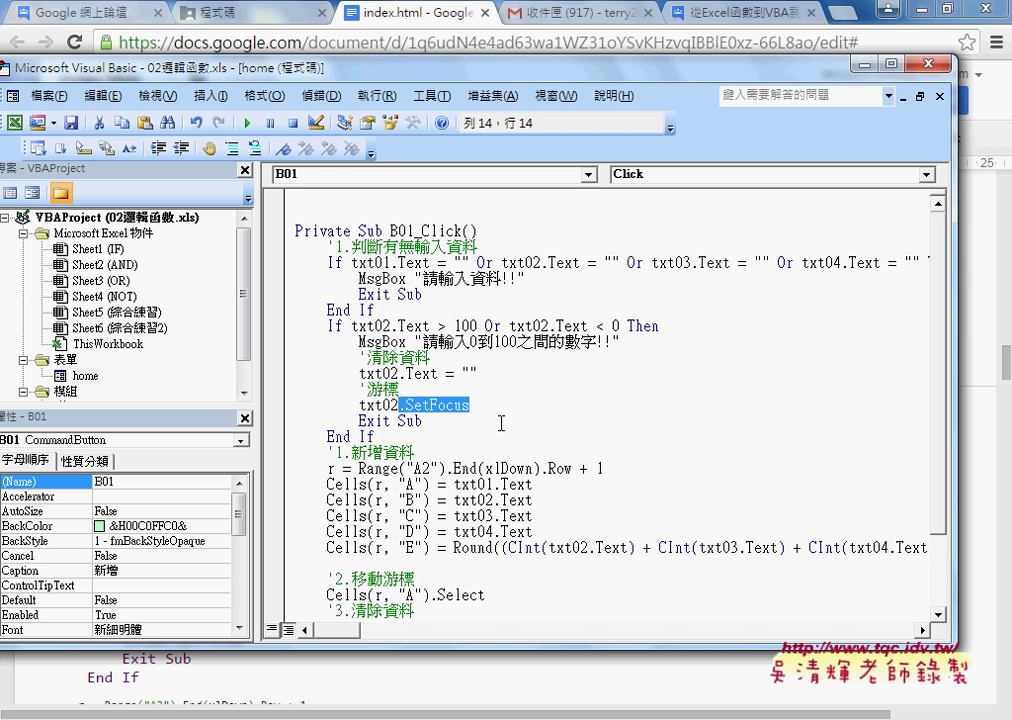
text(.)
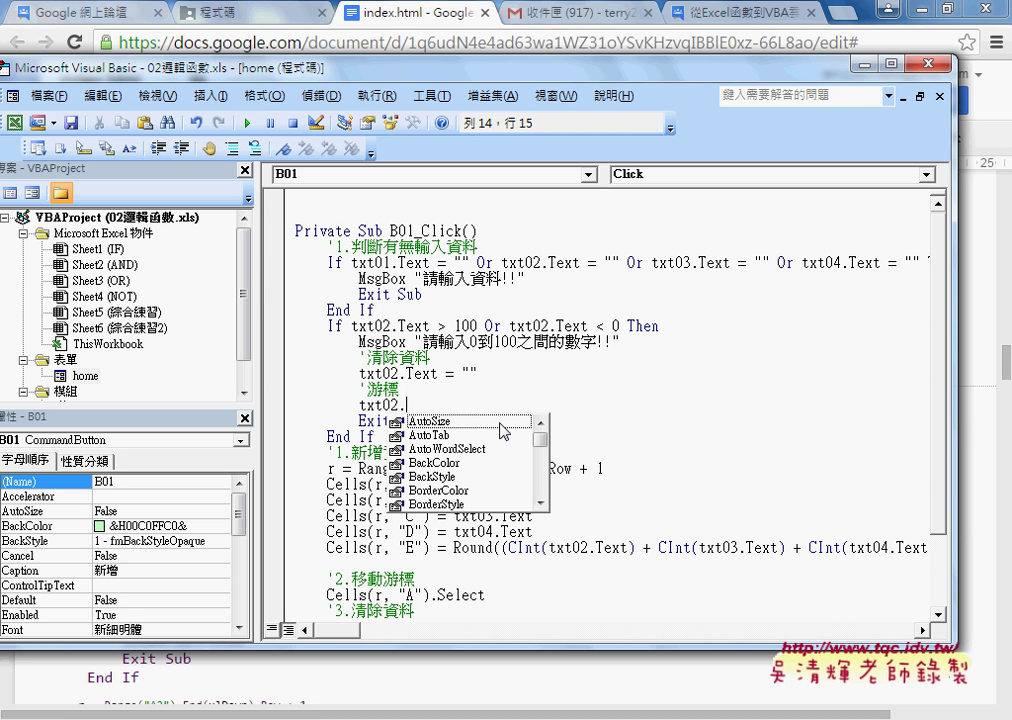
text(se)
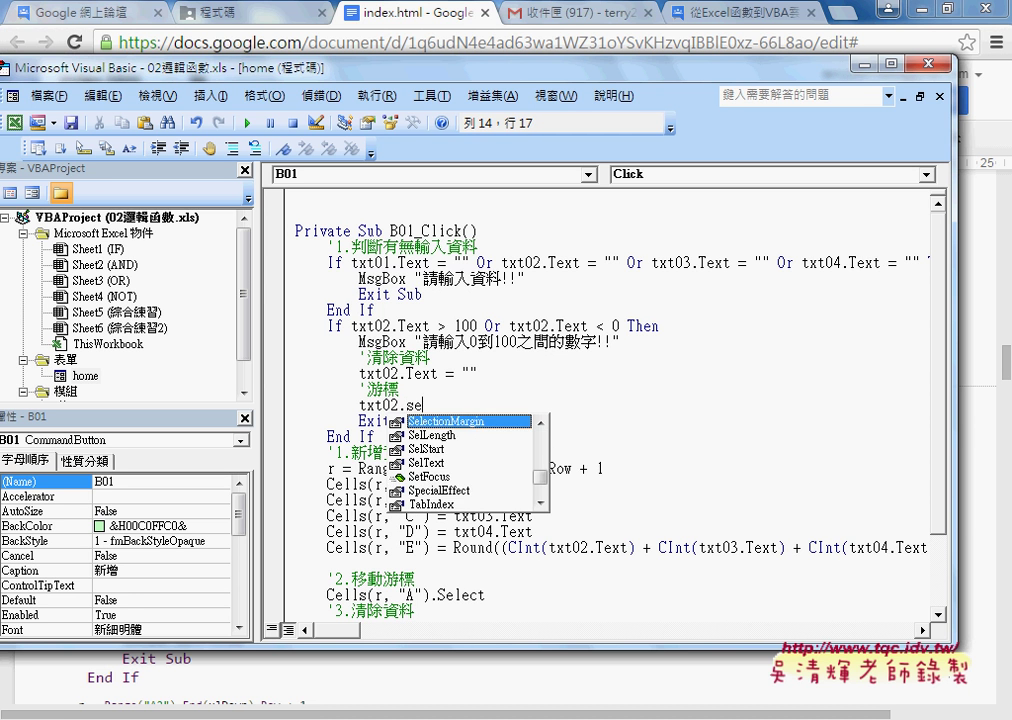
text(t)
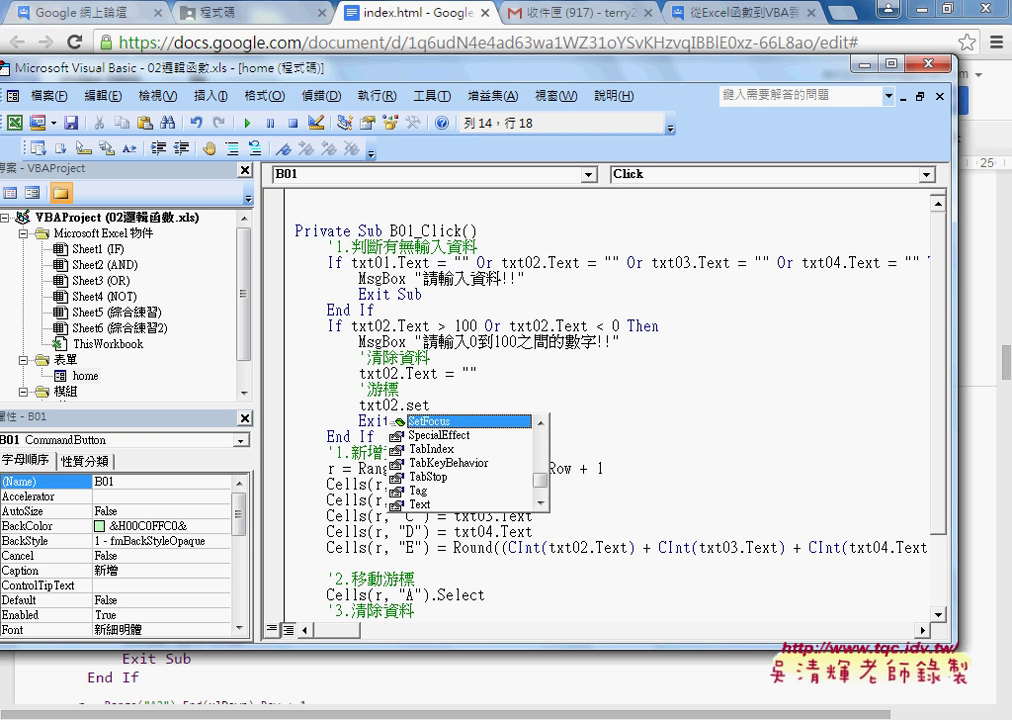
double_click(490, 422)
drag(423, 421, 375, 421)
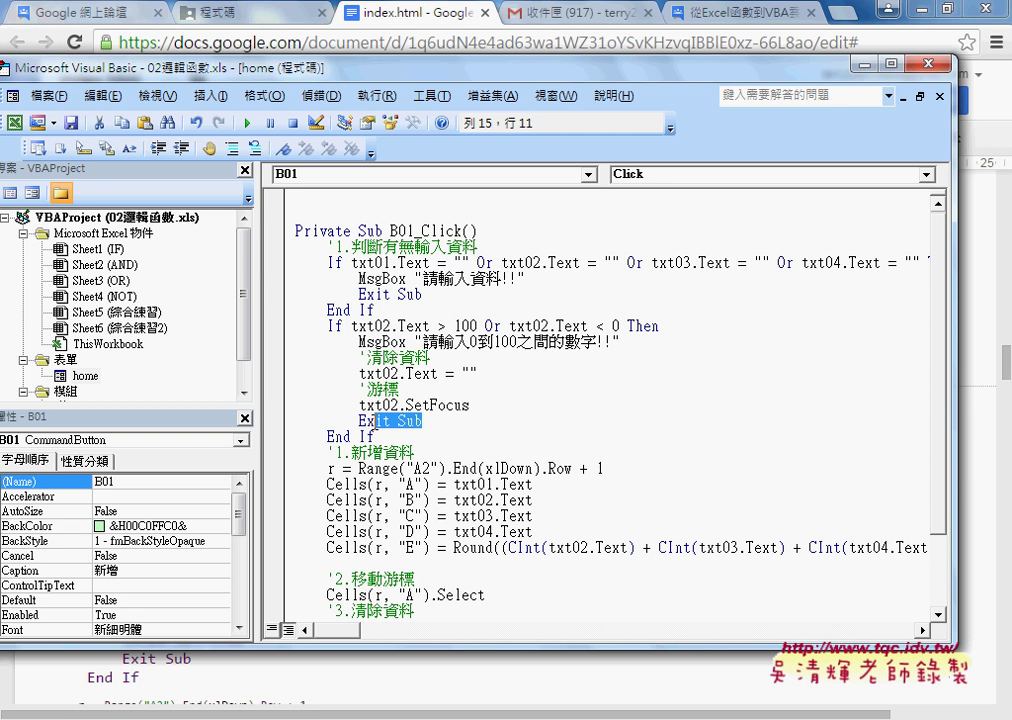
- Insert a blank line after the empty-input check's End If and run the 成績系統 form
key(Down)
shift+click(296, 326)
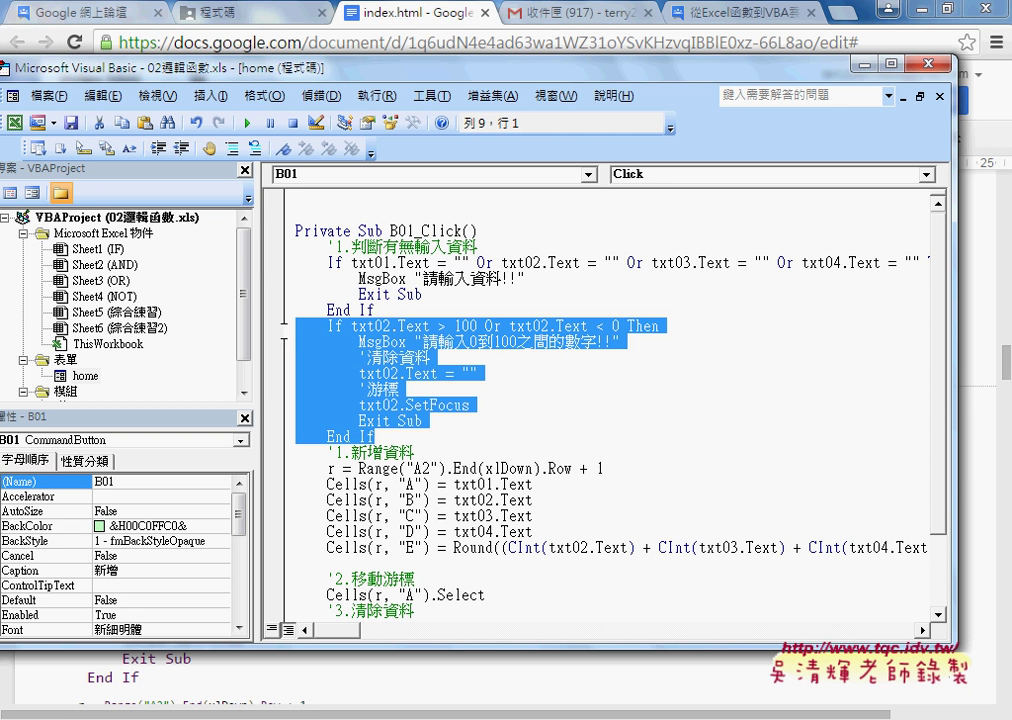
click(387, 311)
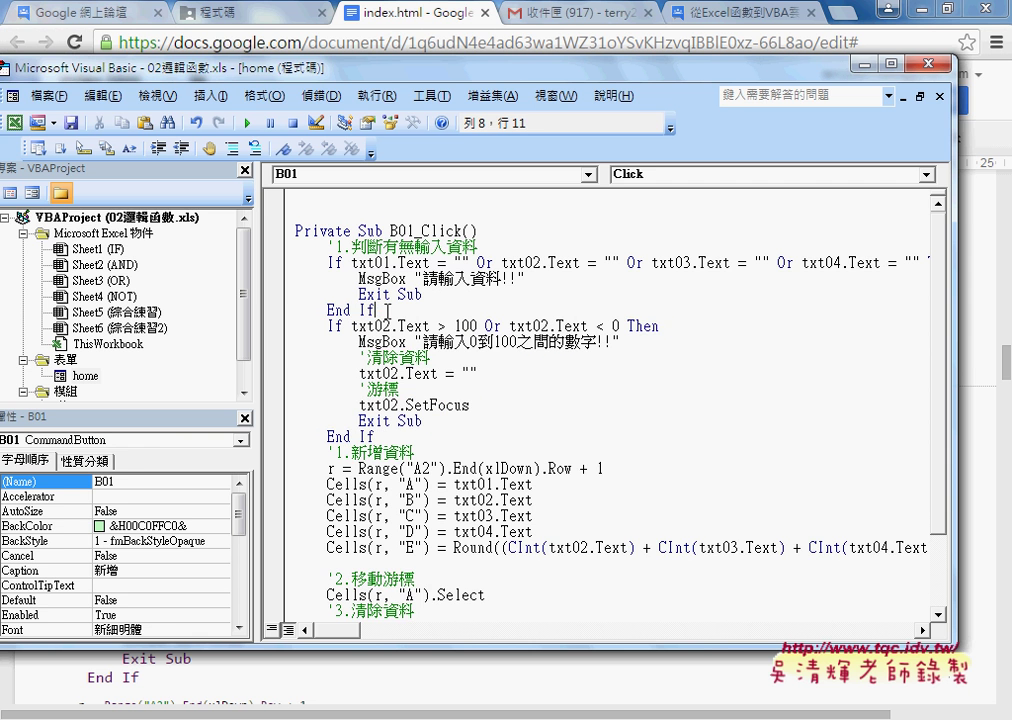
key(Return)
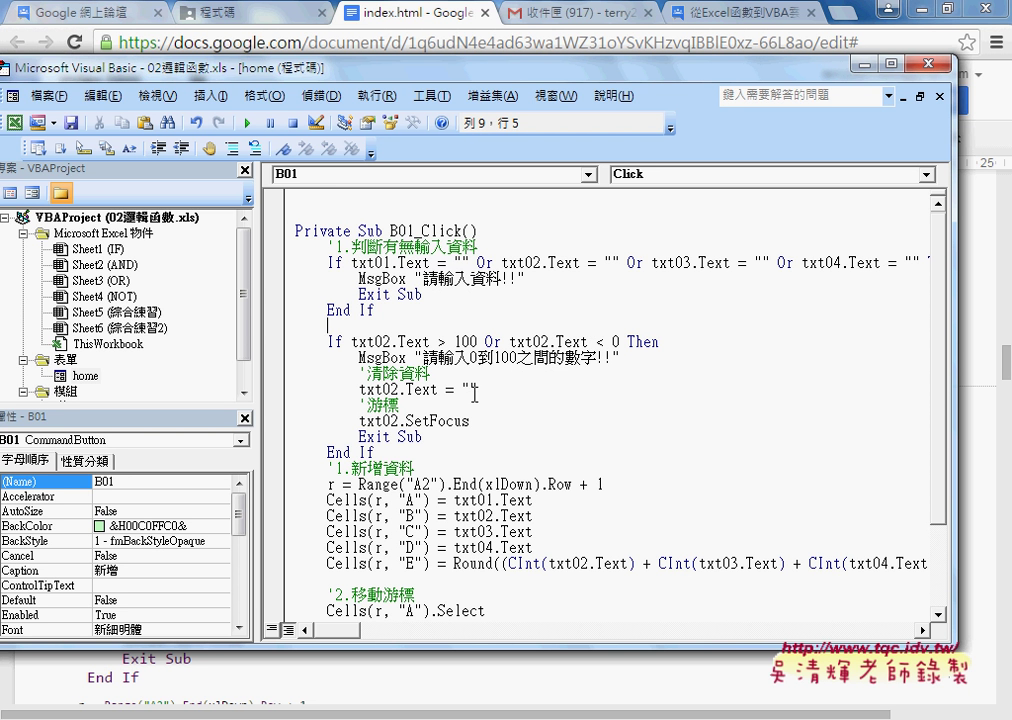
click(247, 123)
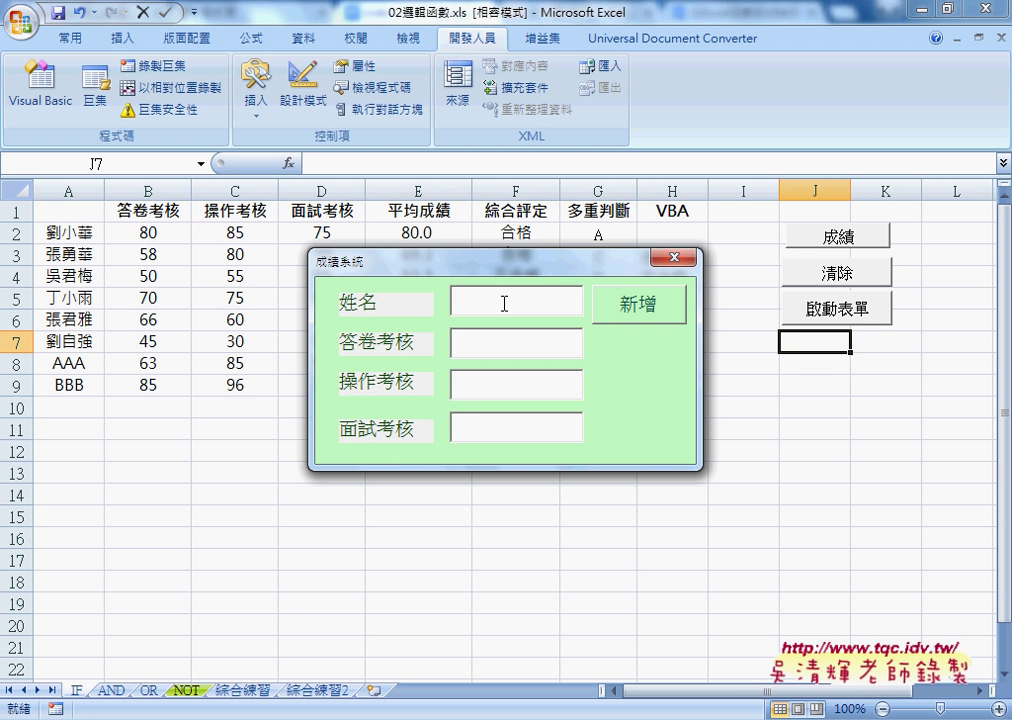
- Enter name CCC with scores 120, 60 and 40 in the 成績系統 form
text(CCC)
text(120)
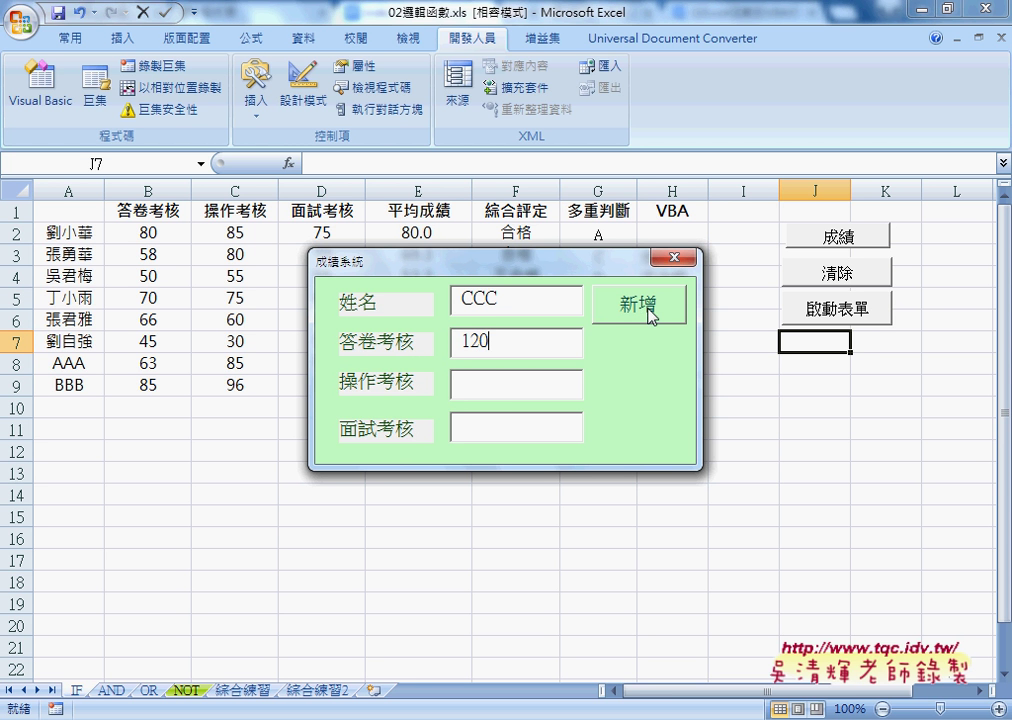
click(493, 391)
text(6)
text(0)
text(40)
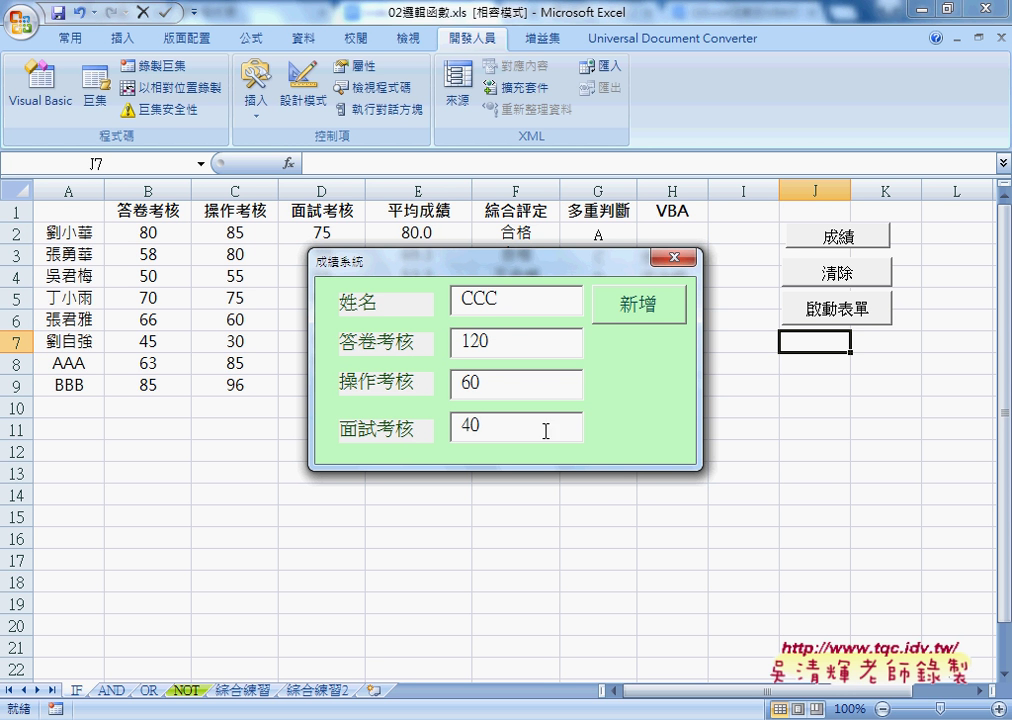
double_click(518, 344)
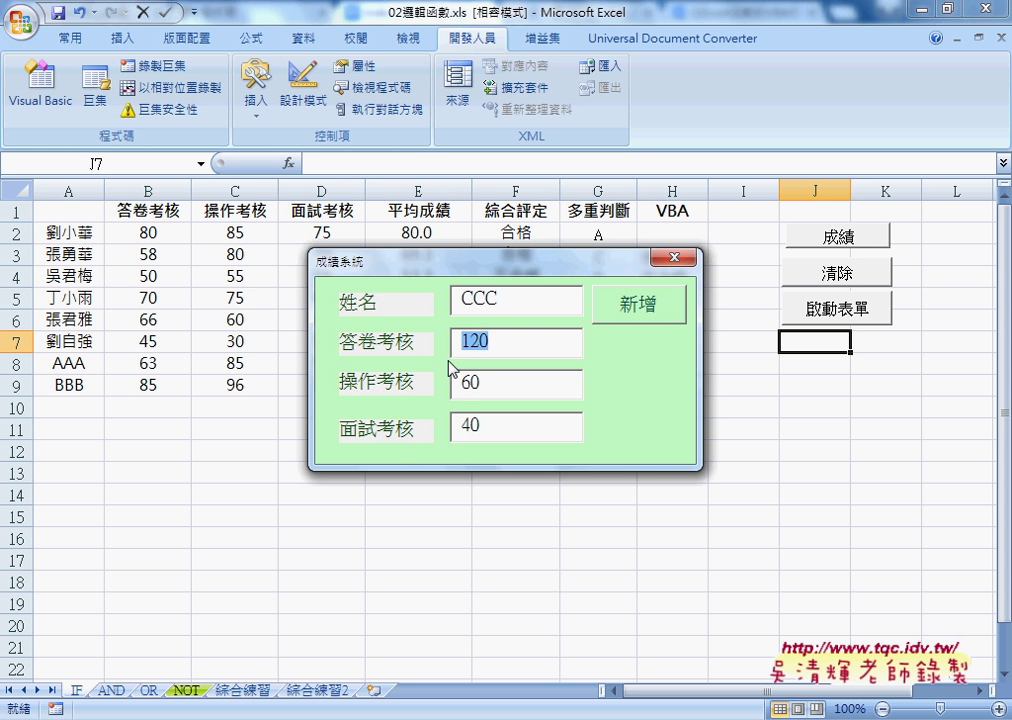
click(510, 390)
click(515, 343)
click(509, 430)
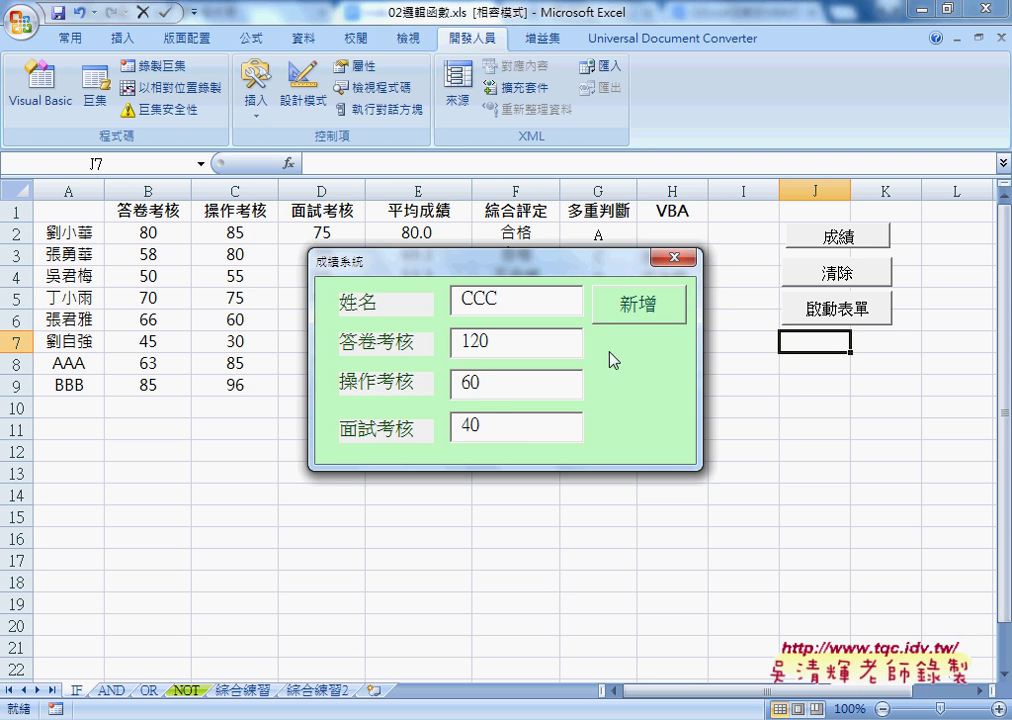
- Submit with 新增, dismiss the out-of-range warning for 120, and return to the code
click(643, 316)
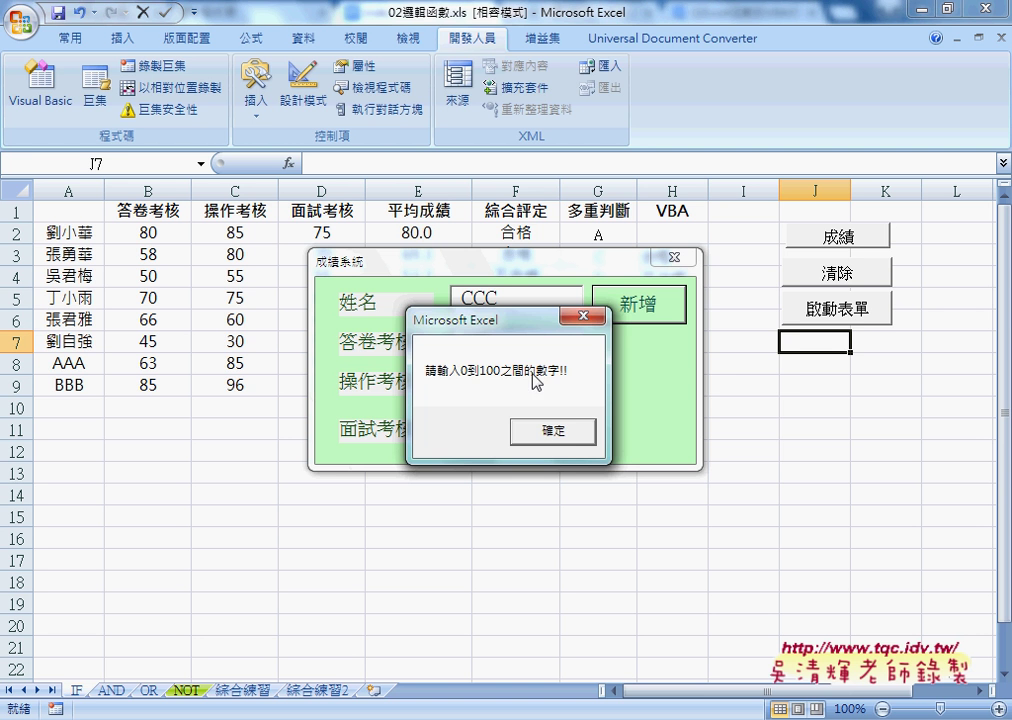
drag(510, 318, 735, 285)
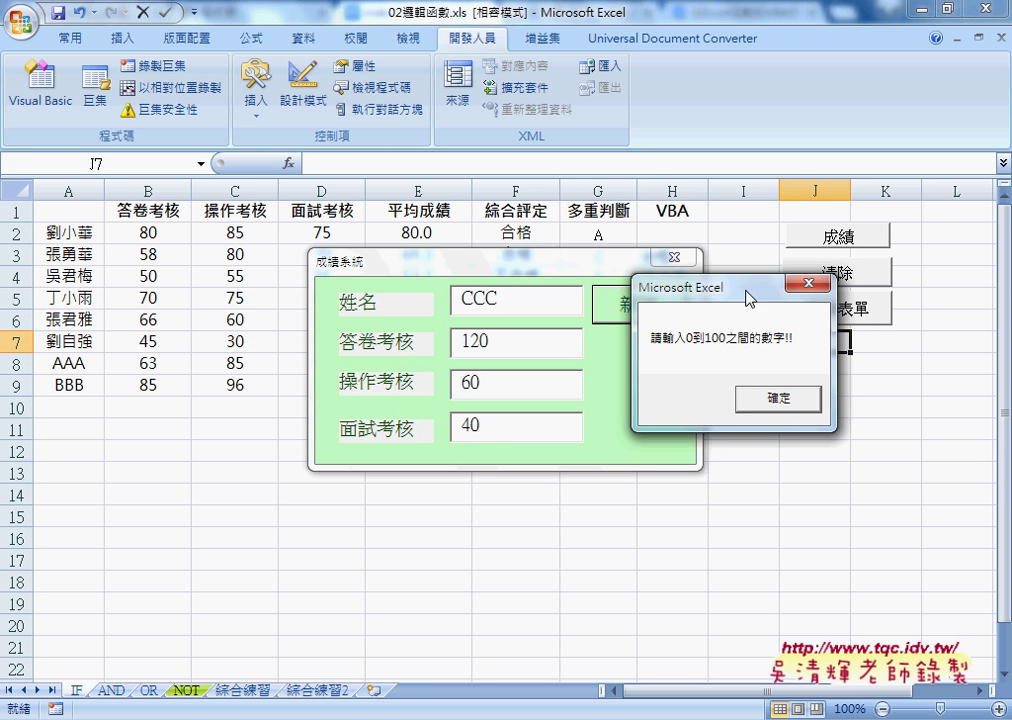
click(776, 400)
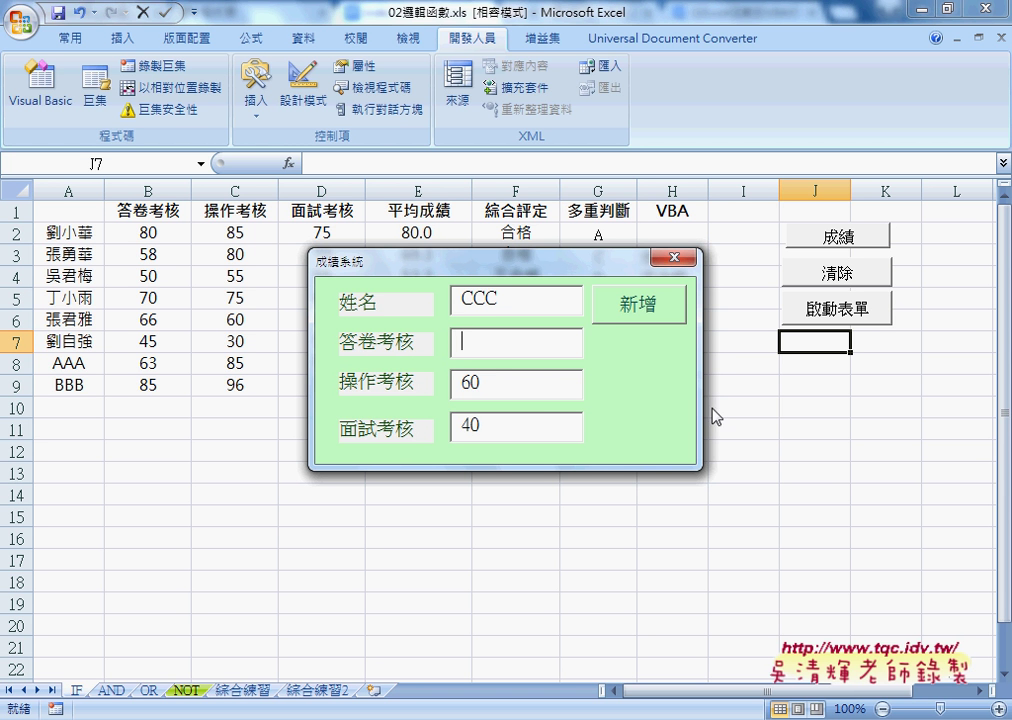
drag(486, 384, 455, 392)
double_click(484, 425)
click(505, 560)
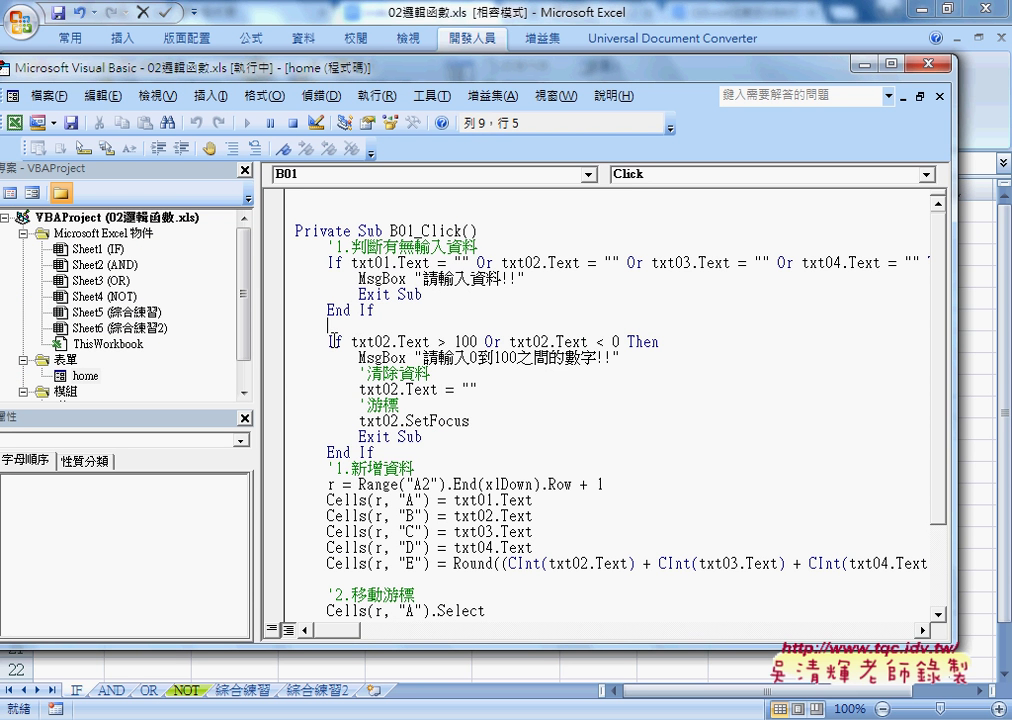
- Insert a blank line after the txt02 range check's End If in B01_Click
drag(330, 341, 373, 452)
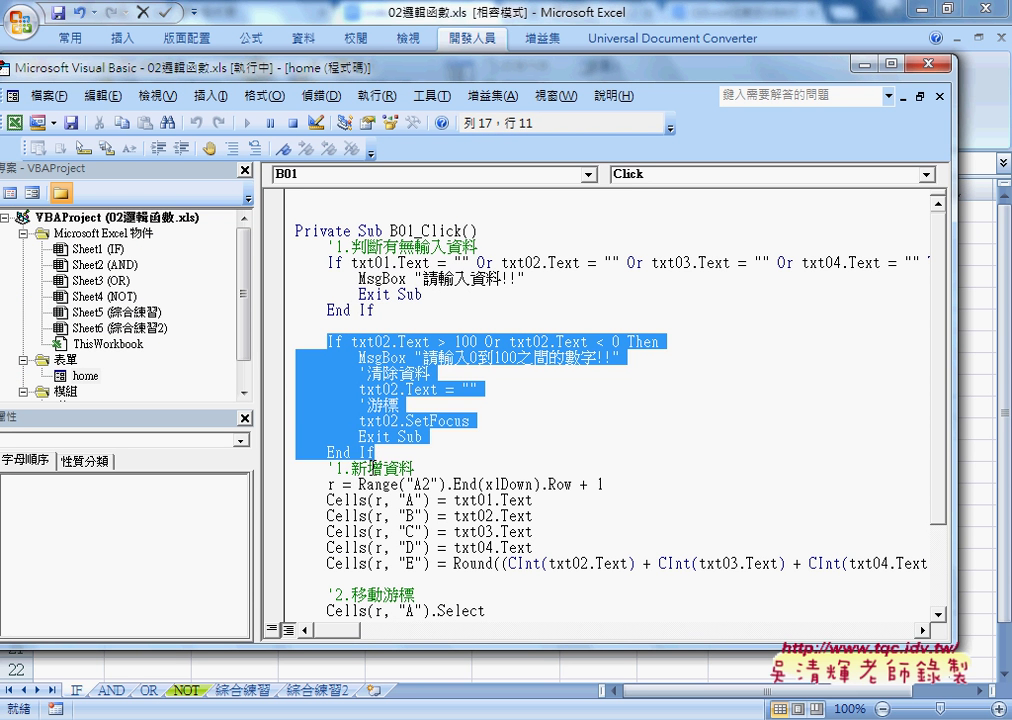
click(388, 455)
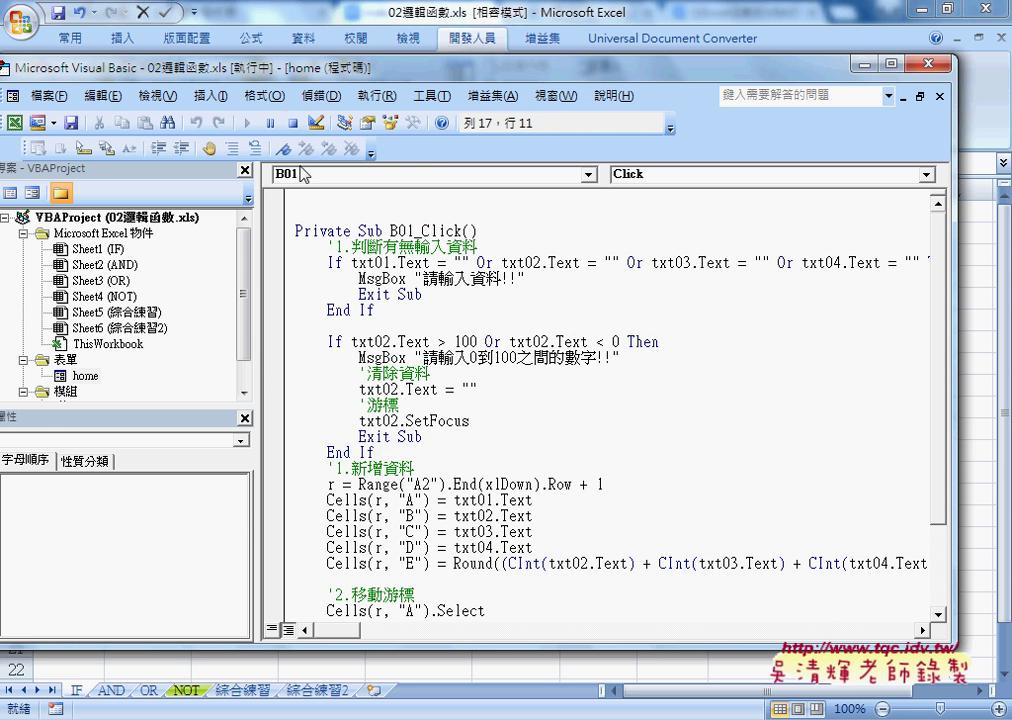
key(shift+F7)
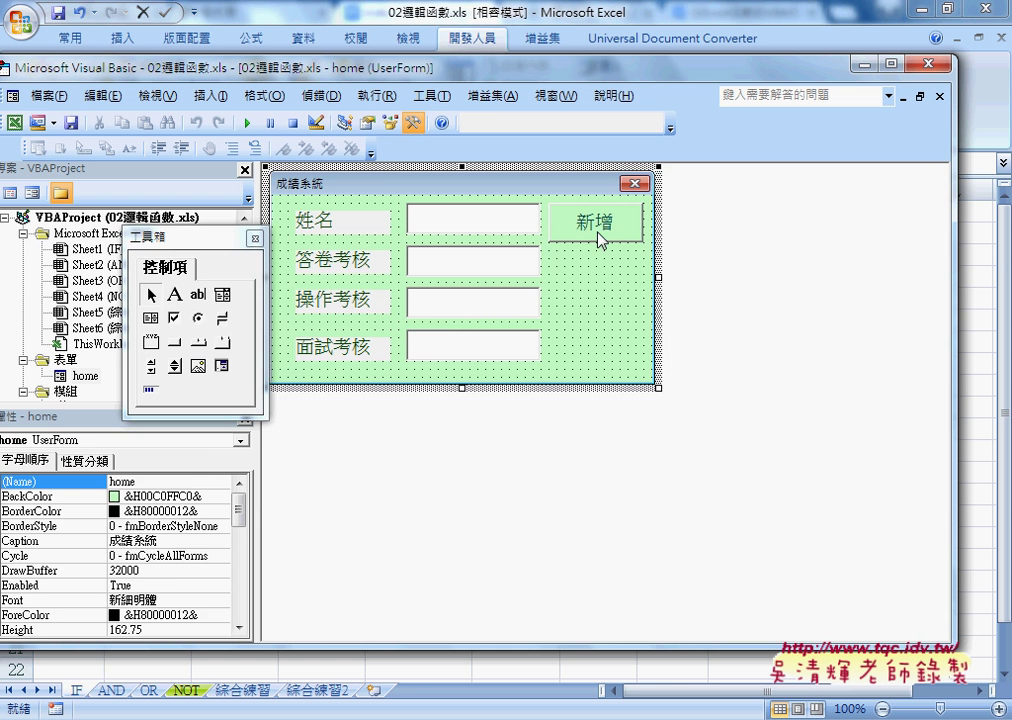
double_click(594, 228)
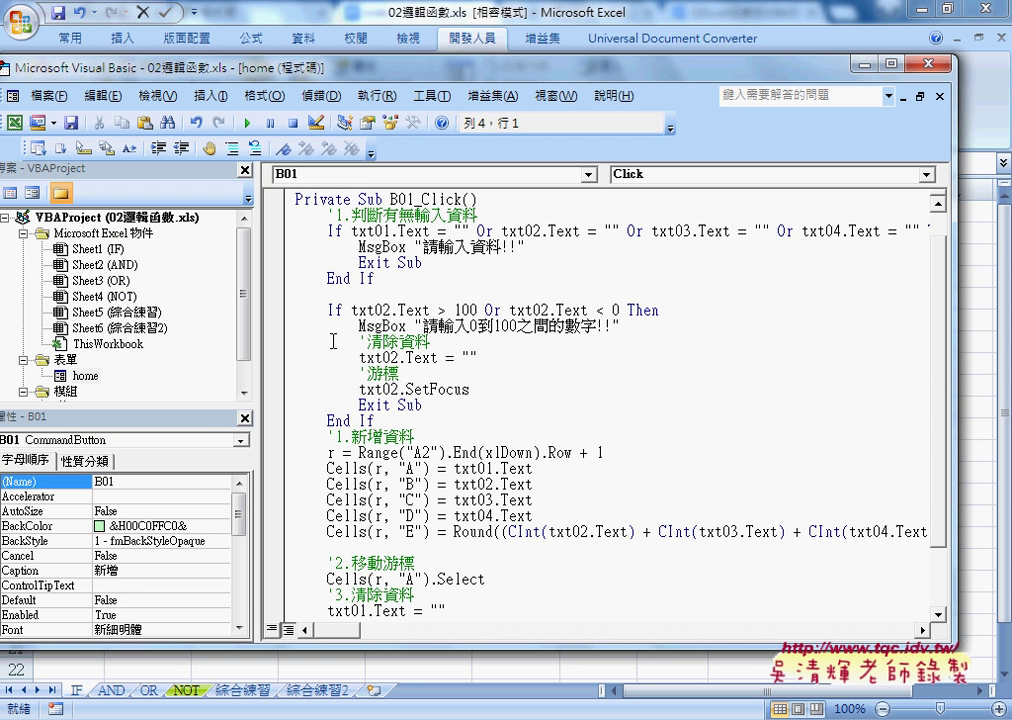
click(391, 423)
key(Return)
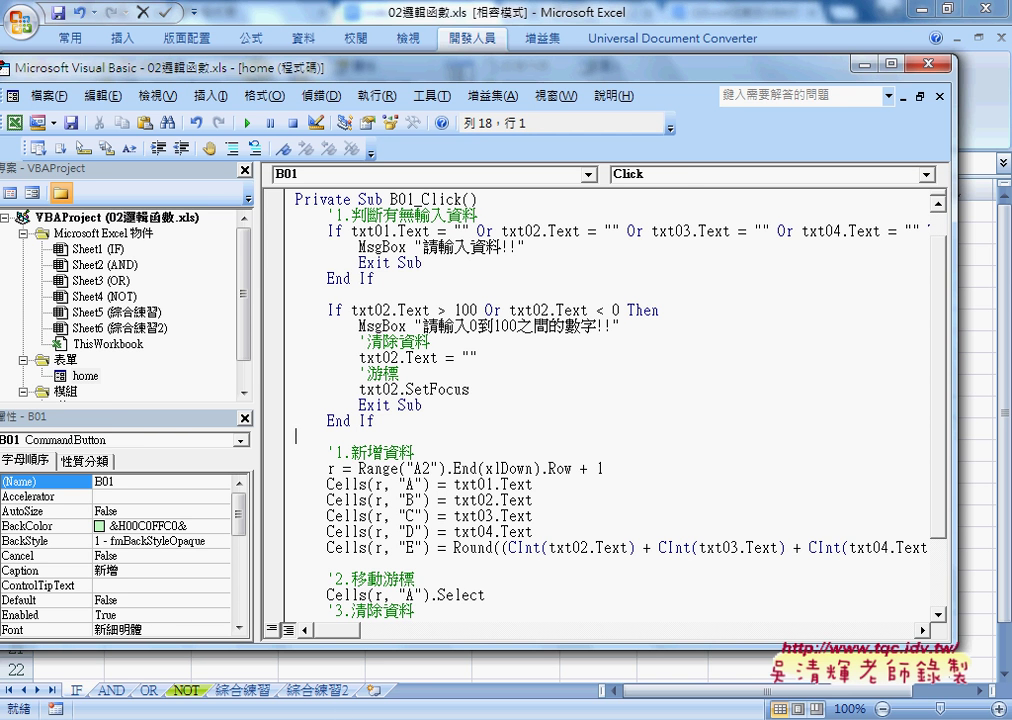
- Copy the txt03 and txt04 range-check blocks from the Google Docs notes
key(alt+Tab)
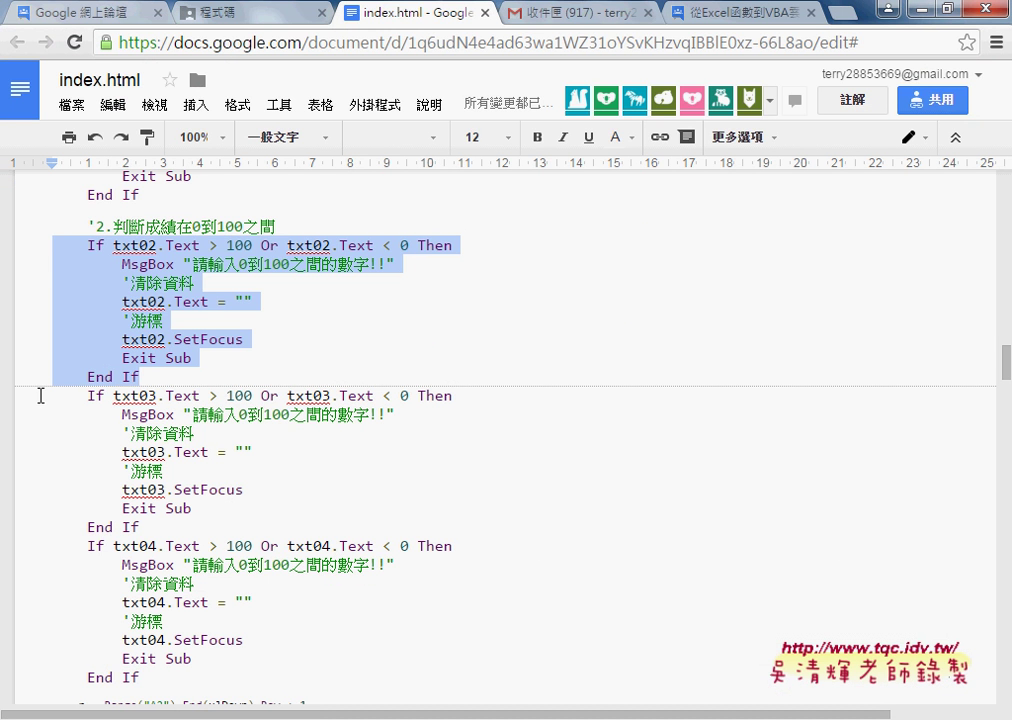
mouse_move(38, 393)
mouse_down()
mouse_move(198, 531)
mouse_move(201, 676)
mouse_up()
key(ctrl+c)
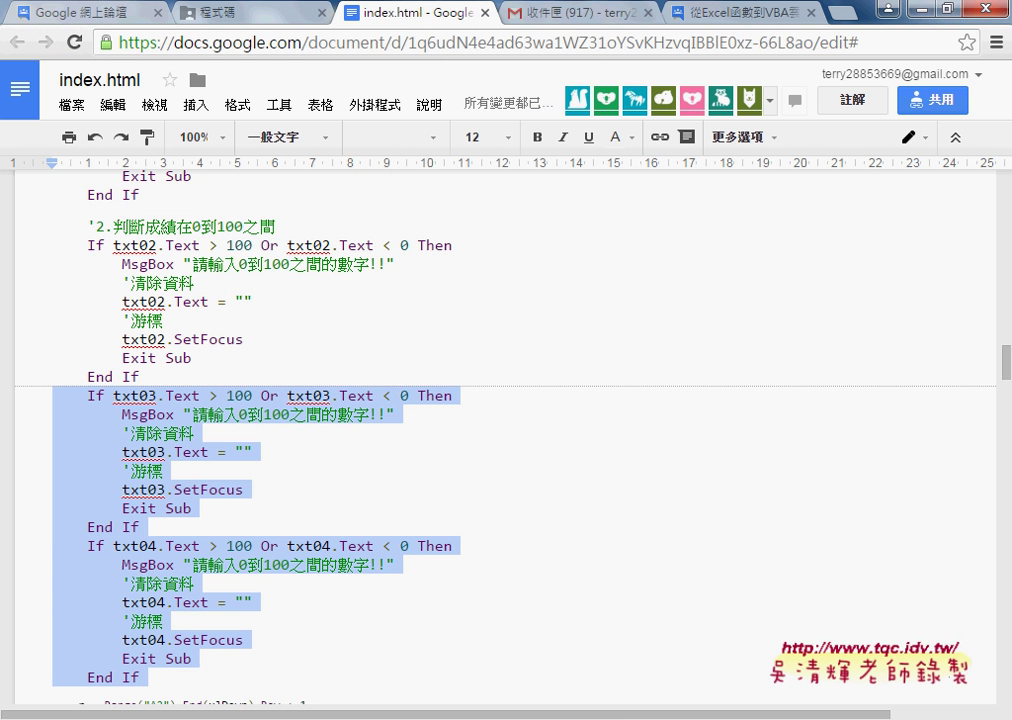
click(505, 595)
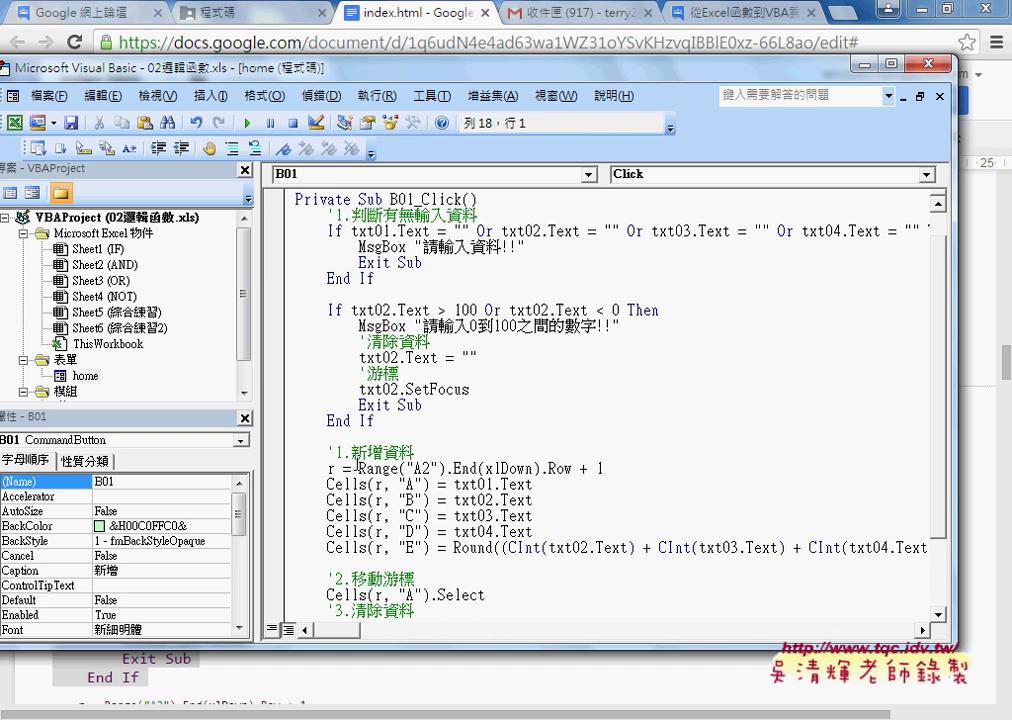
- Paste the txt03 and txt04 0–100 checks after the txt02 check and run the form
key(ctrl+v)
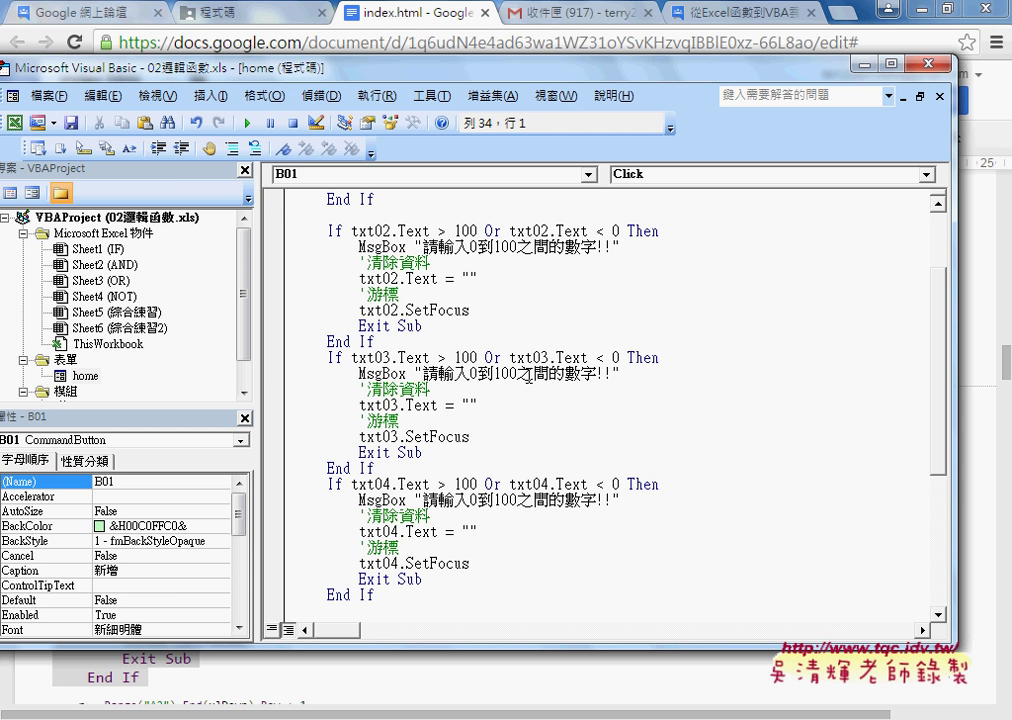
click(247, 122)
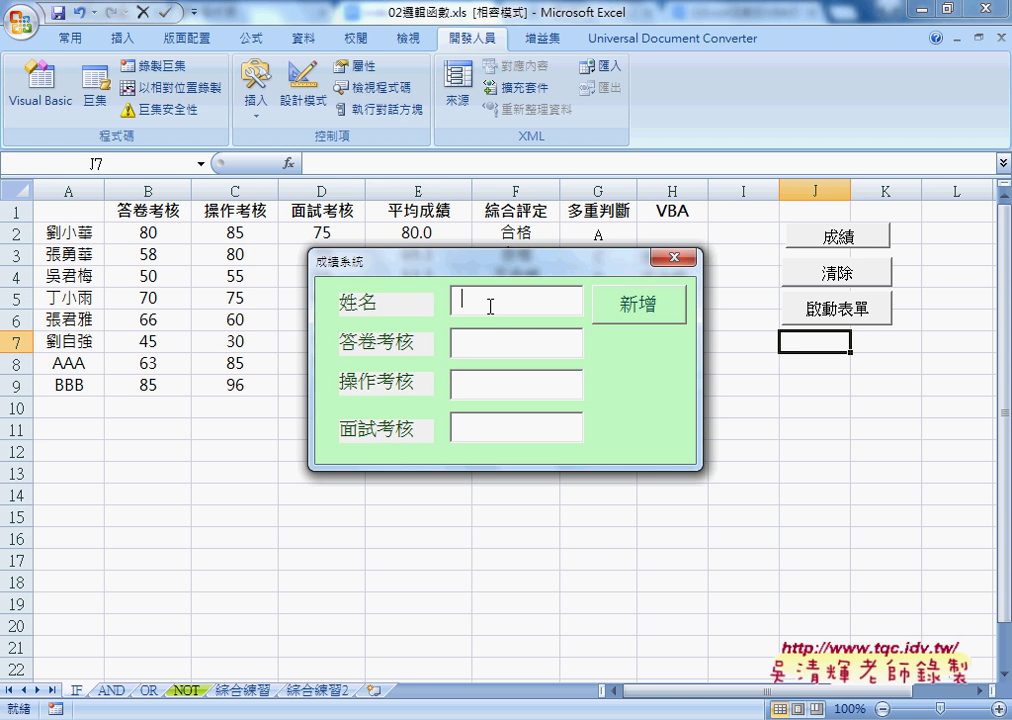
- Enter name DDD and the non-numeric score Asc in 答卷考核, then close the form
text(DDD)
click(489, 334)
text(A)
drag(481, 343, 458, 343)
click(510, 351)
text(s)
text(c)
drag(462, 341, 553, 342)
click(674, 258)
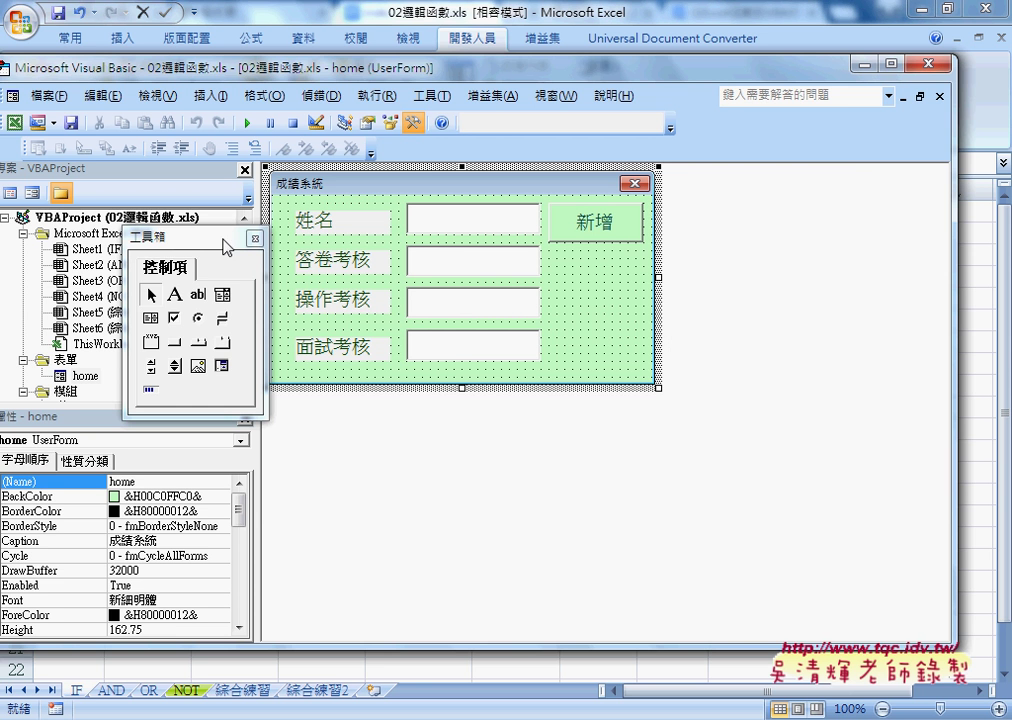
- Move the Toolbox to the right of the form and return to the index.html notes
drag(185, 239, 743, 205)
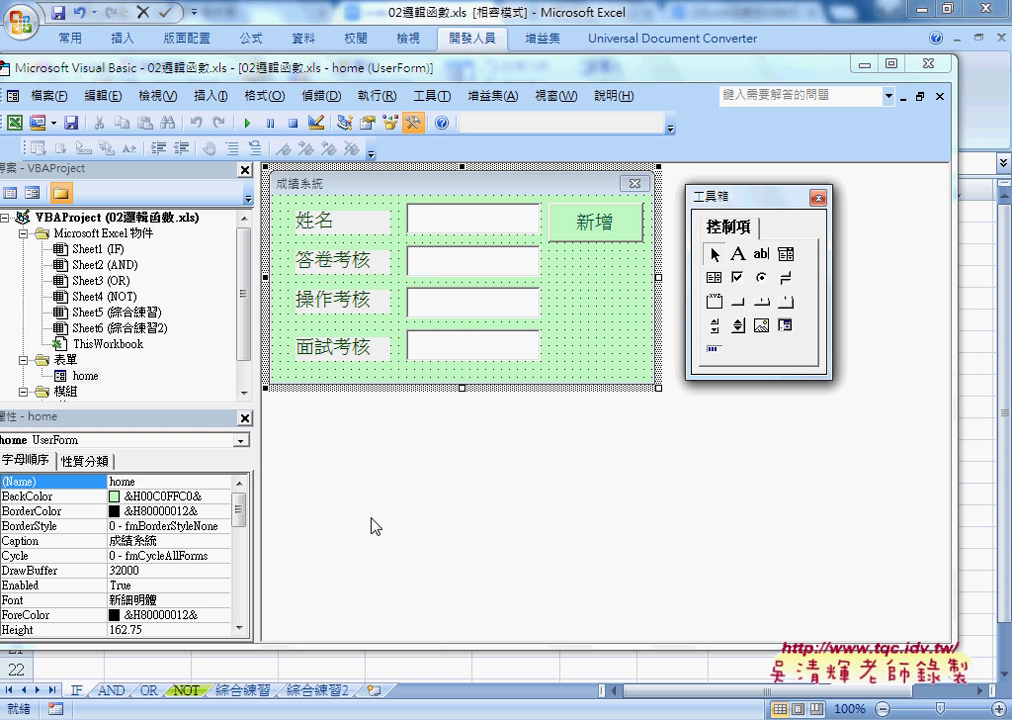
mouse_move(210, 719)
click(172, 543)
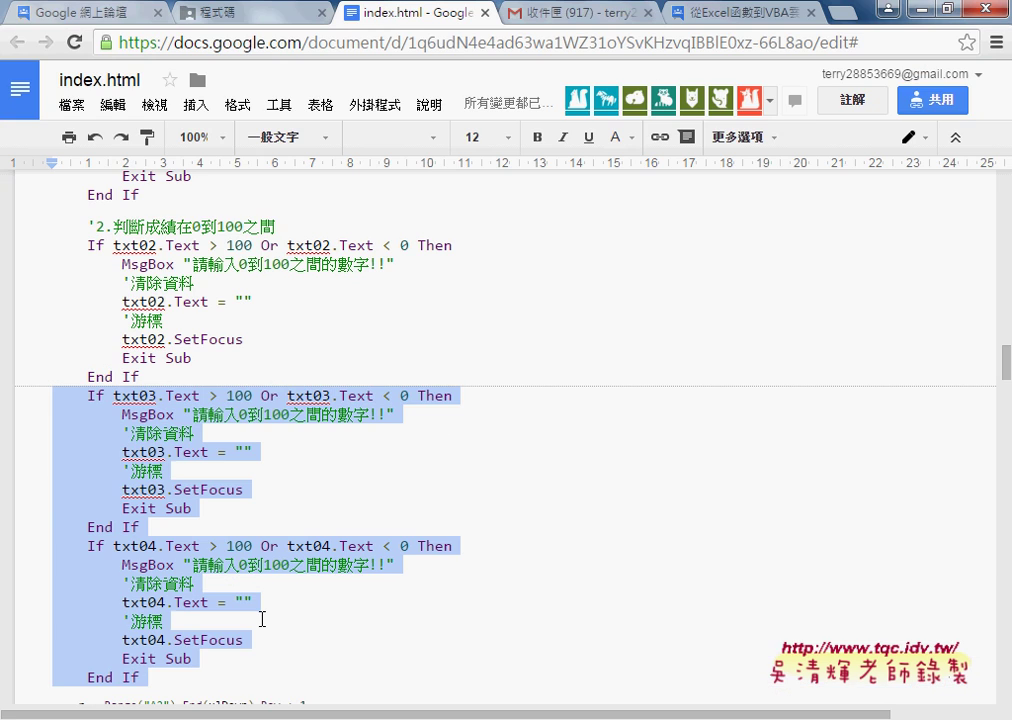
scroll(510, 467, down, 4)
scroll(279, 428, down, 3)
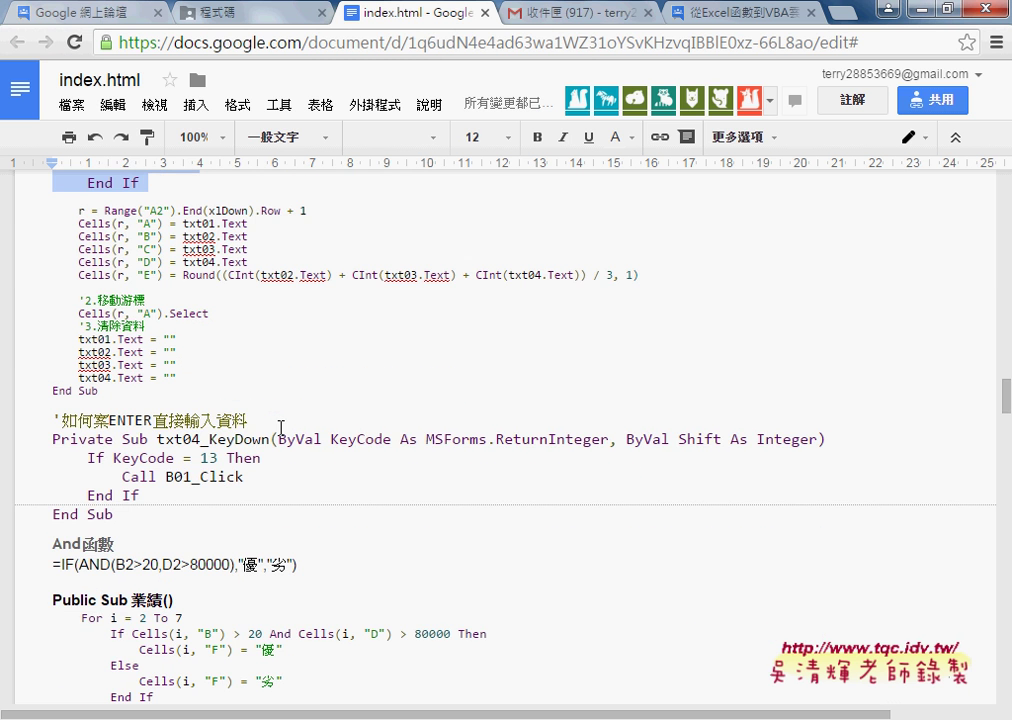
drag(93, 421, 108, 421)
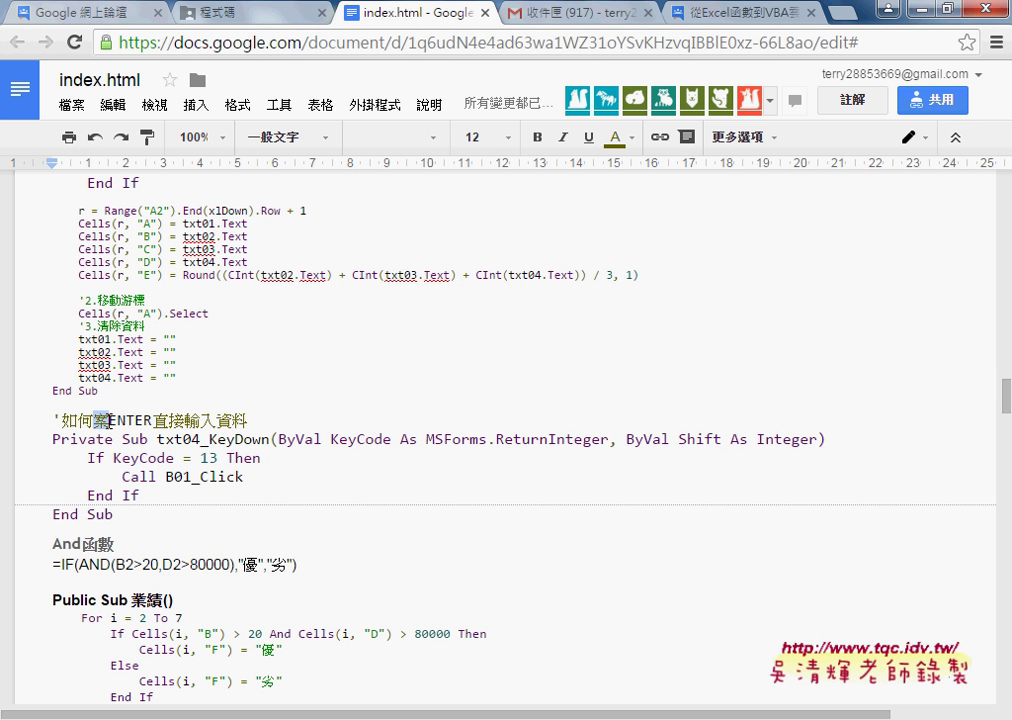
key(BackSpace)
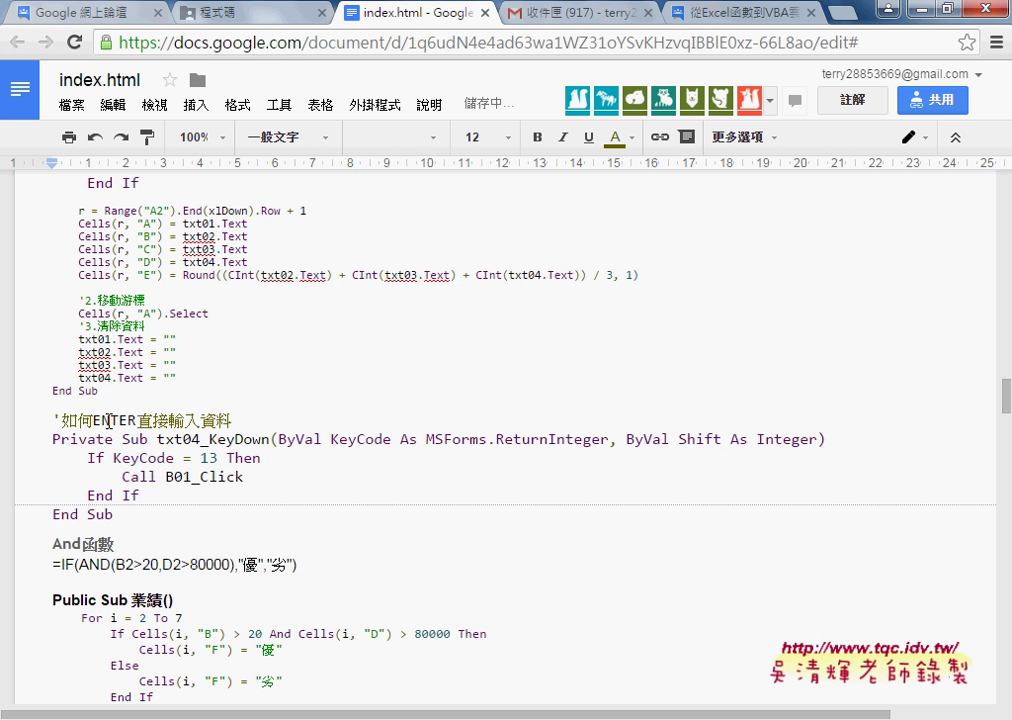
text(案)
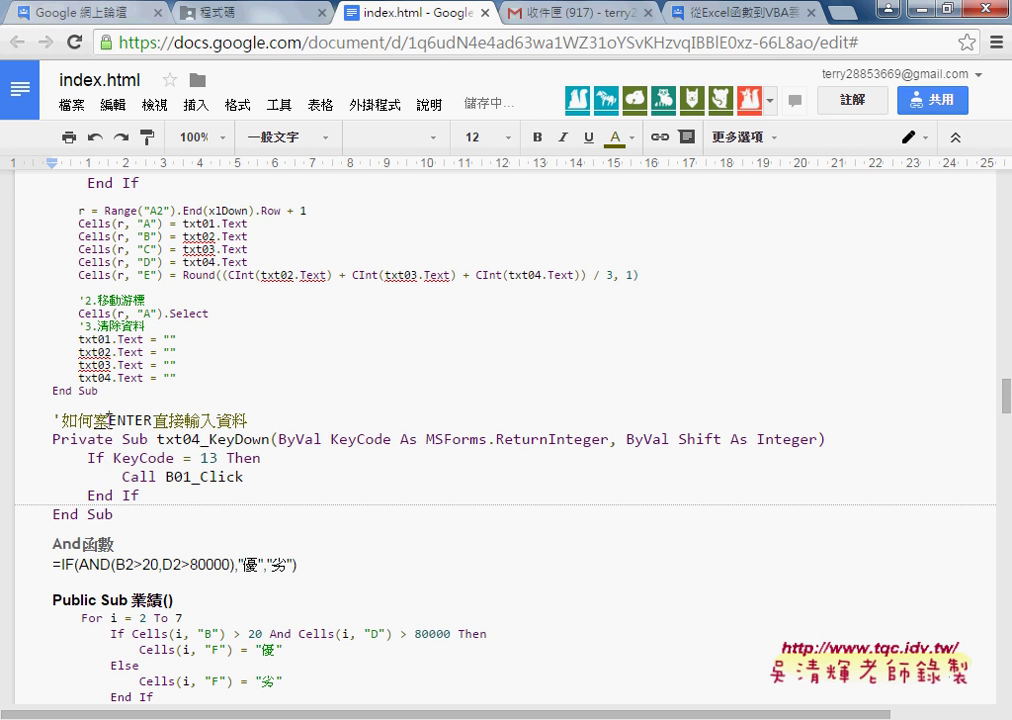